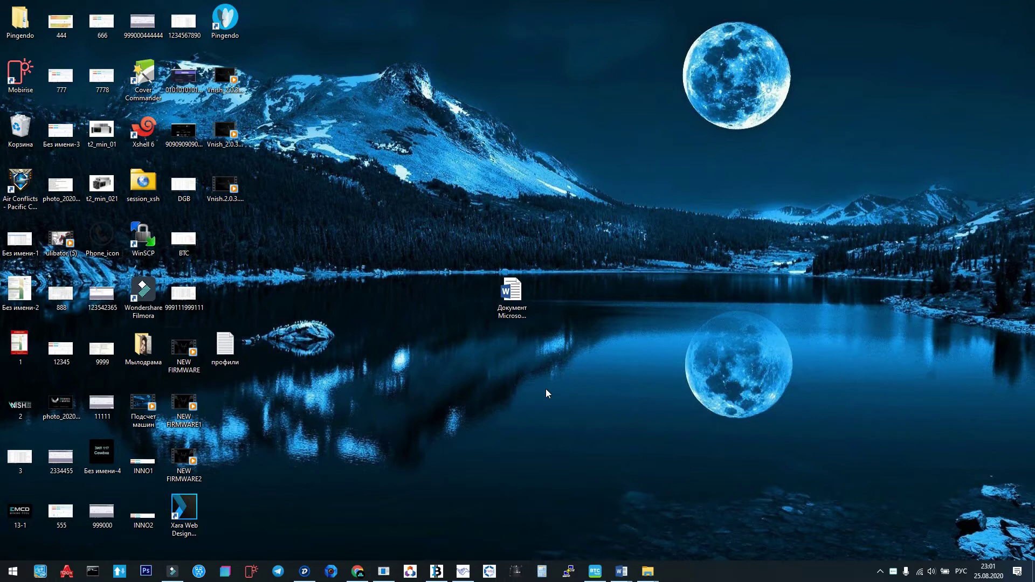
Bring the Chrome window with the VNISH Antminer S17 dashboard to the front.
{"action": "left_click", "coordinate": [357, 571]}
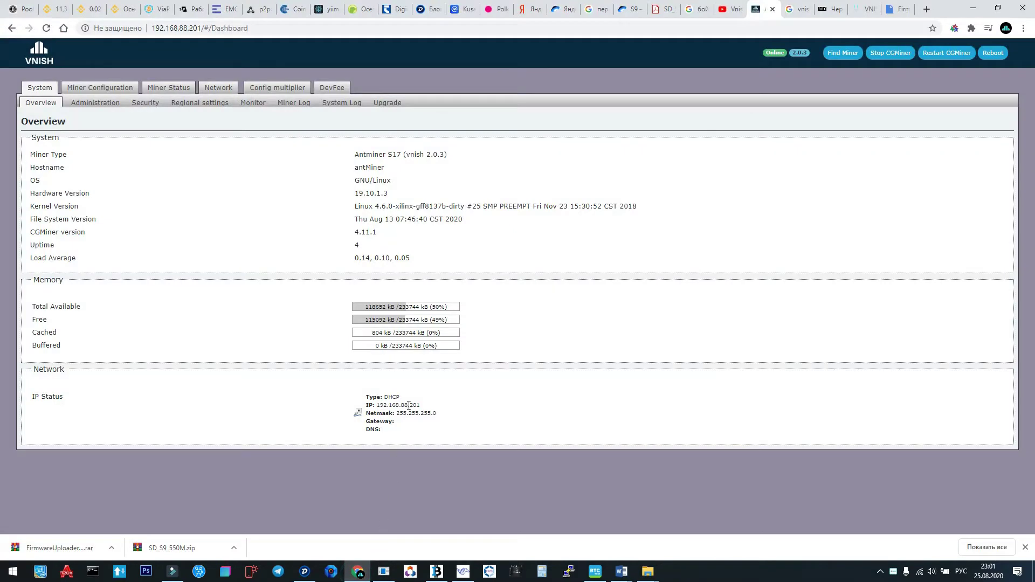
Open the Mining profiles configuration page and scroll down through the chain settings.
{"action": "left_click", "coordinate": [128, 91]}
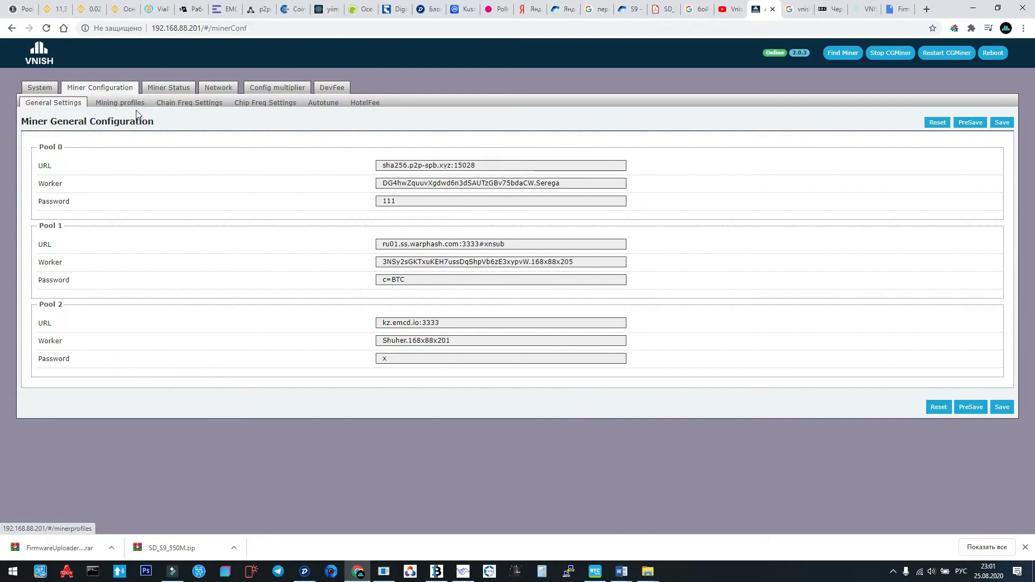
{"action": "left_click", "coordinate": [130, 103]}
{"action": "scroll", "coordinate": [256, 289], "scroll_direction": "down", "scroll_amount": 1}
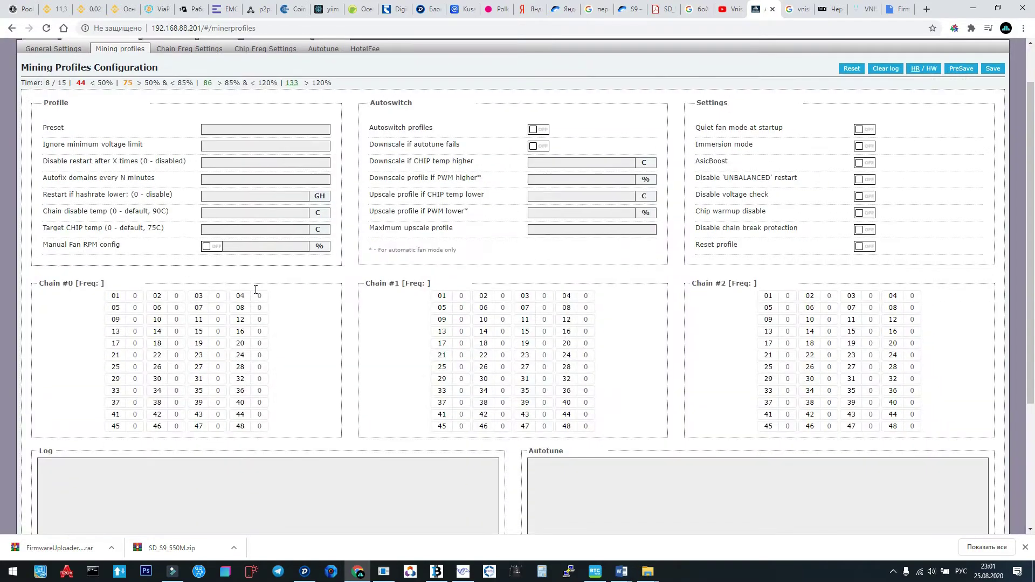
{"action": "scroll", "coordinate": [255, 290], "scroll_direction": "down", "scroll_amount": 3}
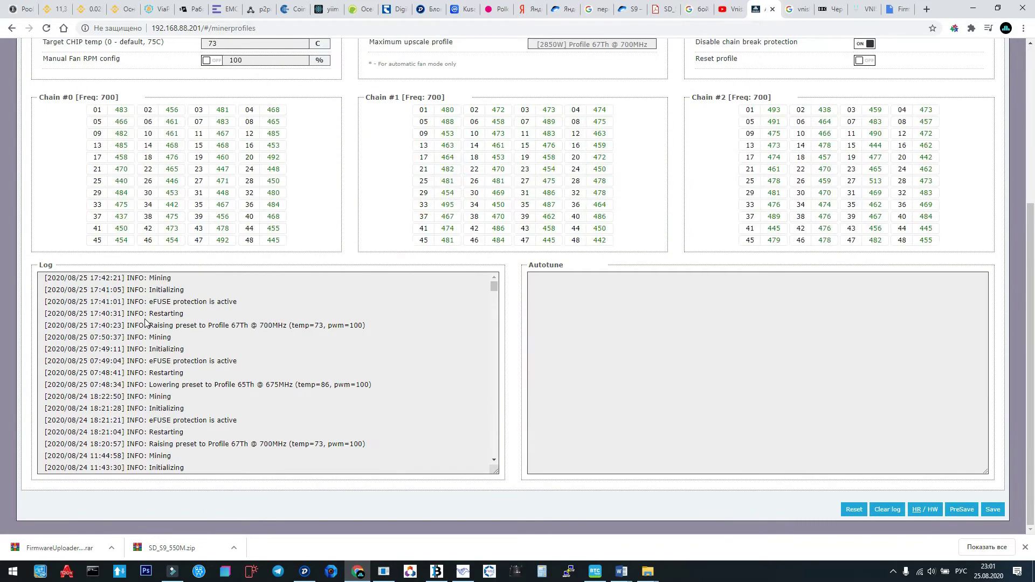
Highlight the 'eFUSE protection is active' log message, then scroll back to the top.
{"action": "left_click_drag", "start_coordinate": [149, 306], "coordinate": [238, 305]}
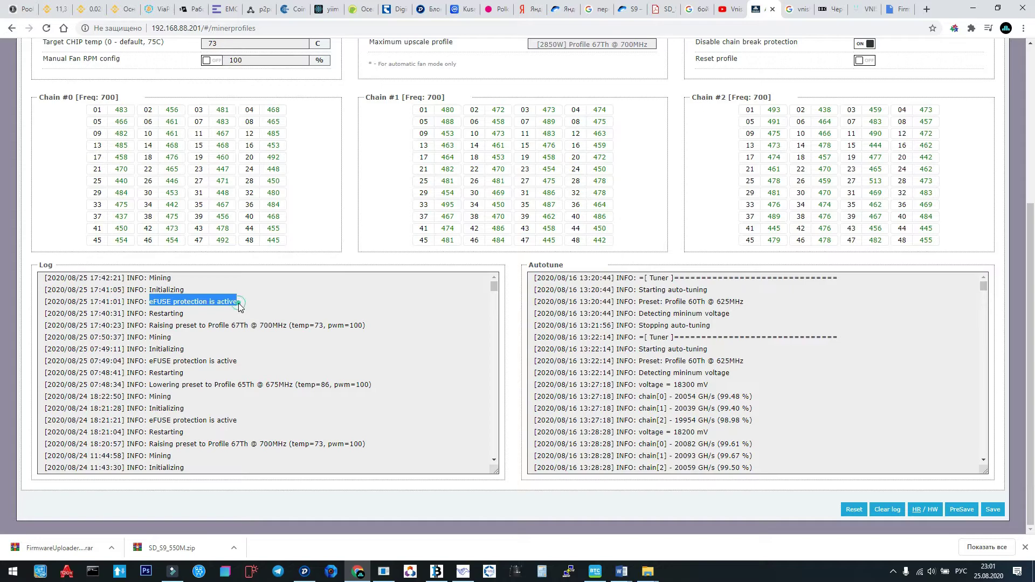
{"action": "left_click", "coordinate": [238, 306]}
{"action": "scroll", "coordinate": [240, 322], "scroll_direction": "up", "scroll_amount": 4}
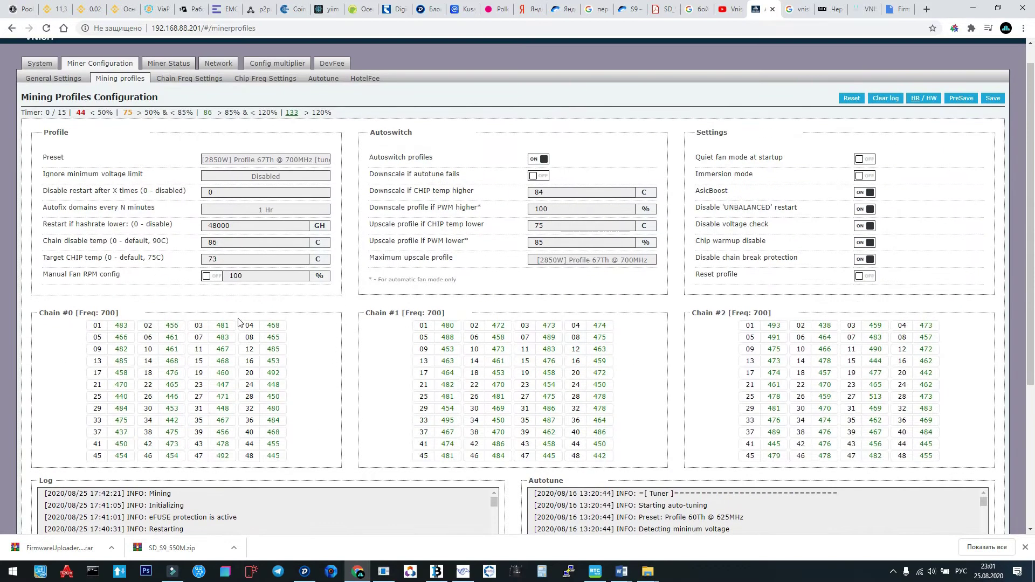
{"action": "scroll", "coordinate": [239, 323], "scroll_direction": "up", "scroll_amount": 1}
{"action": "scroll", "coordinate": [239, 322], "scroll_direction": "down", "scroll_amount": 4}
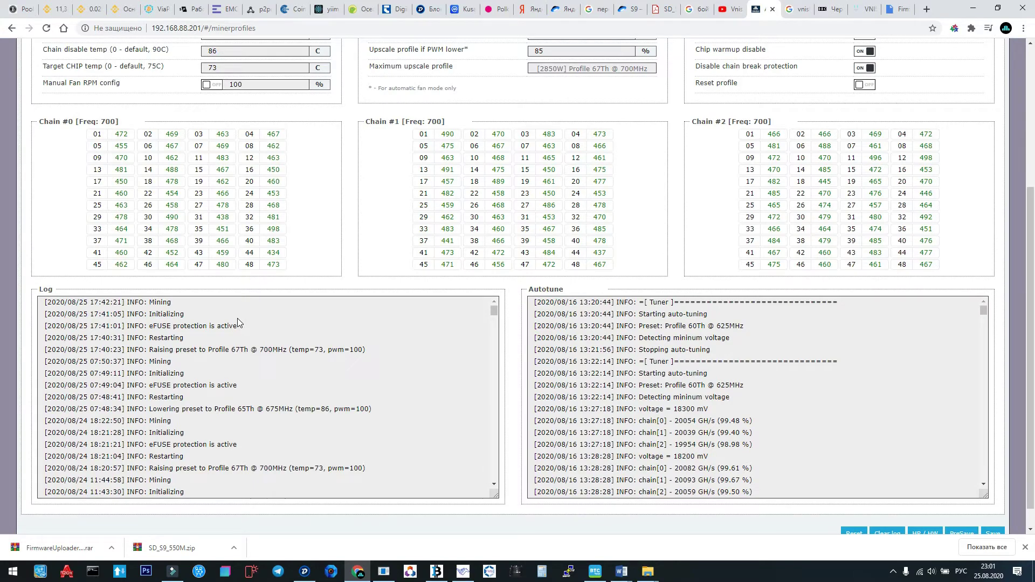
{"action": "scroll", "coordinate": [238, 318], "scroll_direction": "up", "scroll_amount": 4}
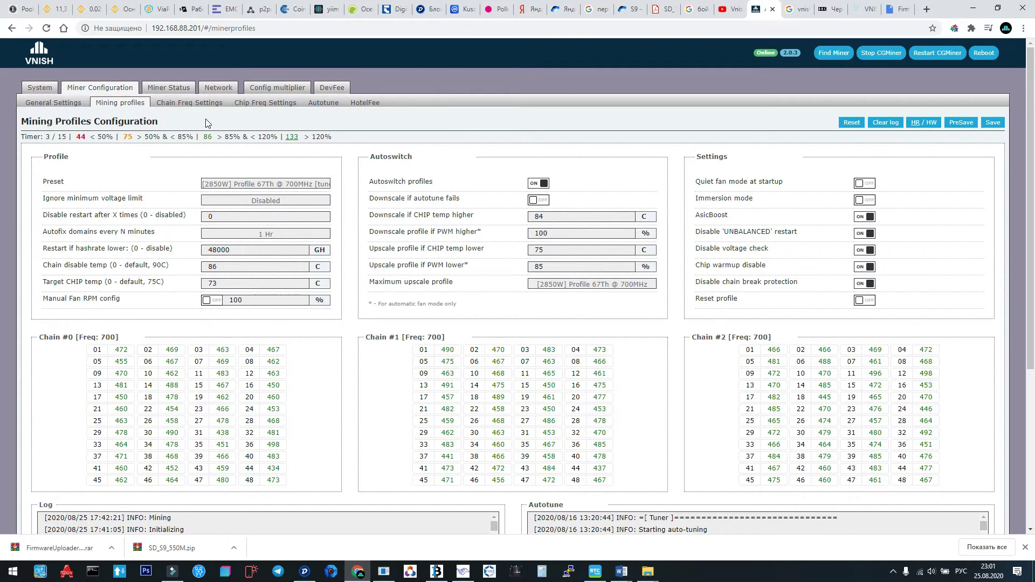
Browse the System Security, Administration and Regional settings pages, ending on TimeZone UTC.
{"action": "left_click", "coordinate": [42, 87]}
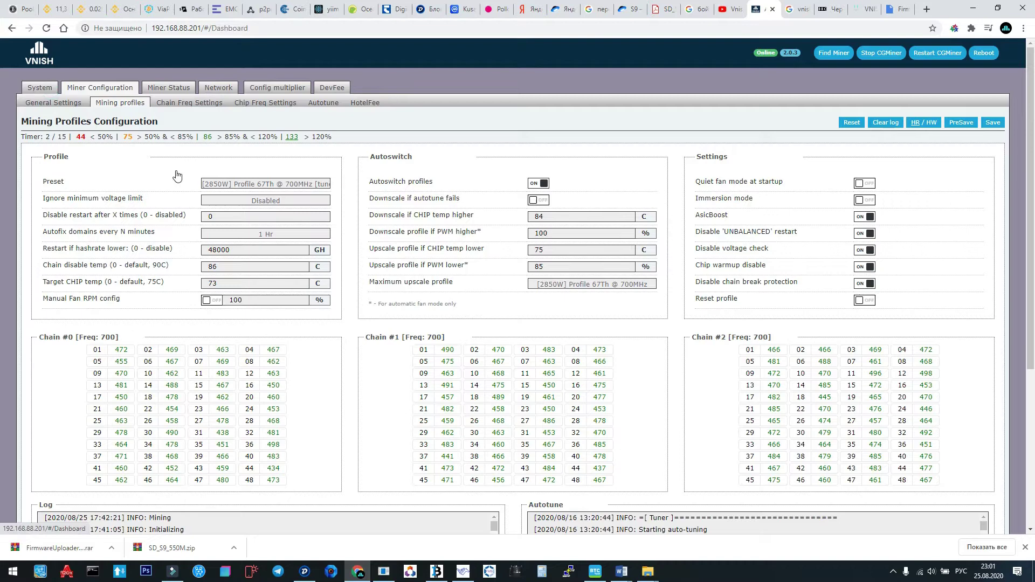
{"action": "left_click", "coordinate": [154, 103]}
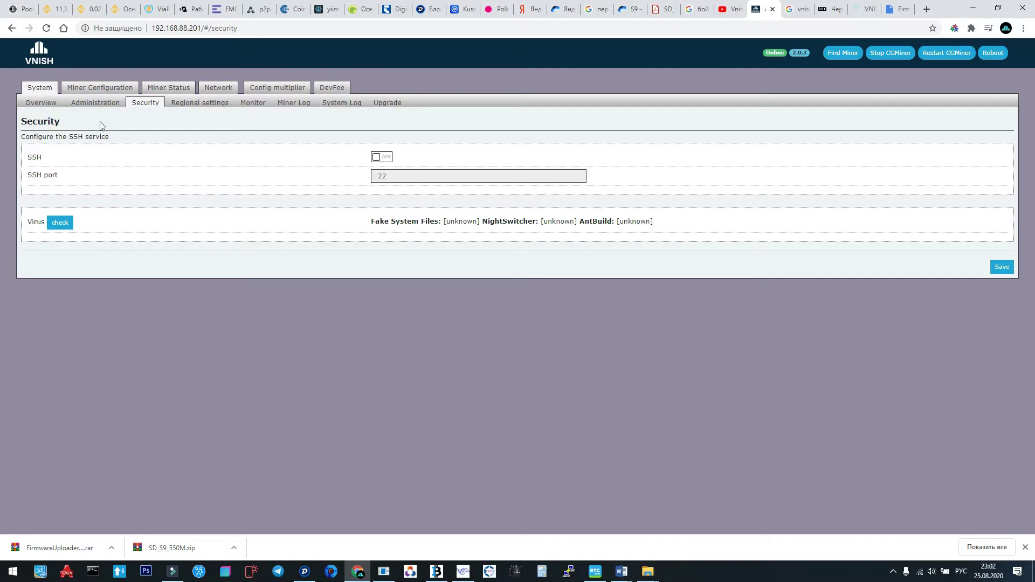
{"action": "left_click", "coordinate": [104, 104]}
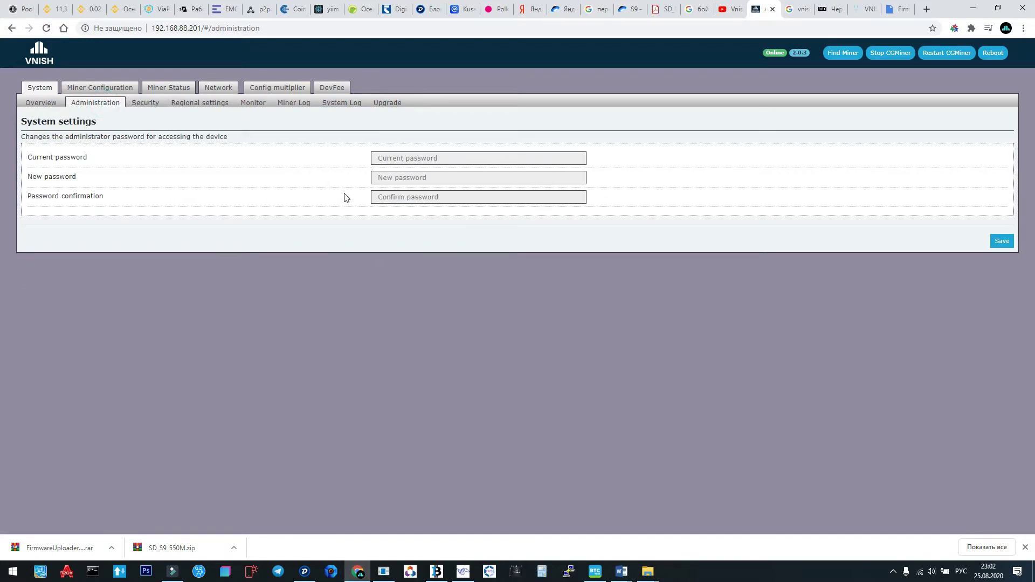
{"action": "left_click", "coordinate": [186, 105]}
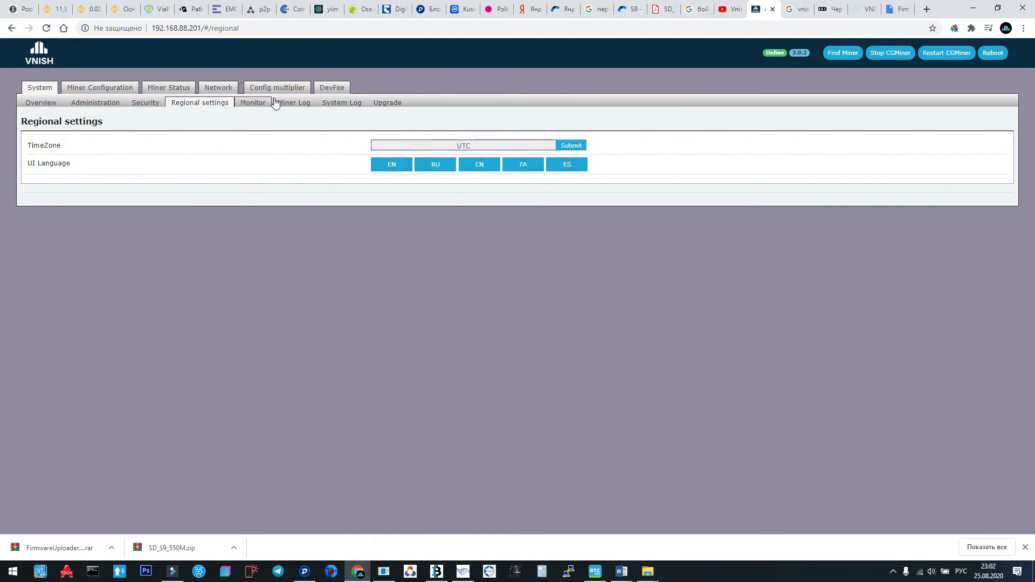
Check the HotelFee pool settings, then view Miner Status, where all pools and chains read zero.
{"action": "left_click", "coordinate": [93, 90]}
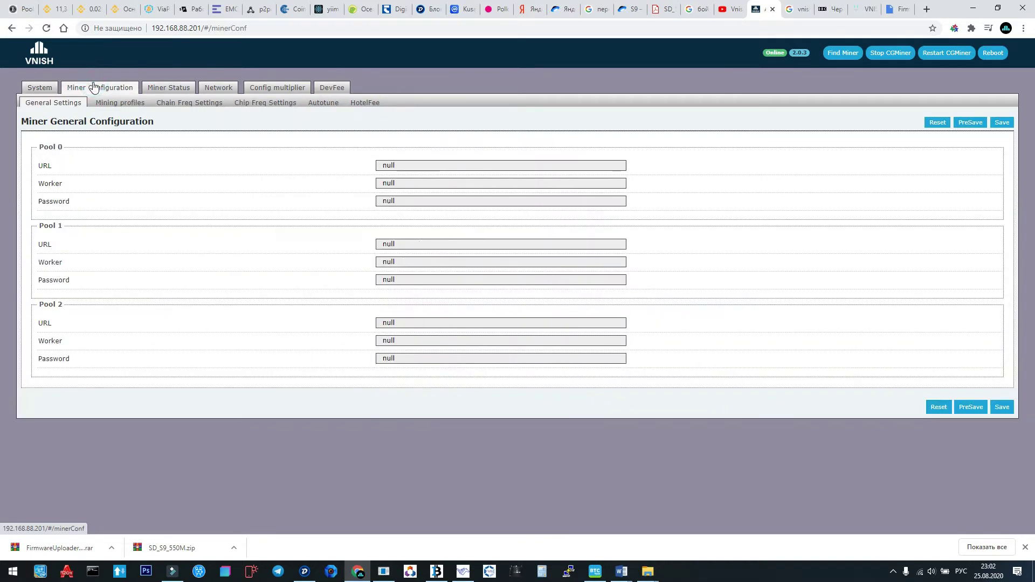
{"action": "left_click", "coordinate": [368, 105]}
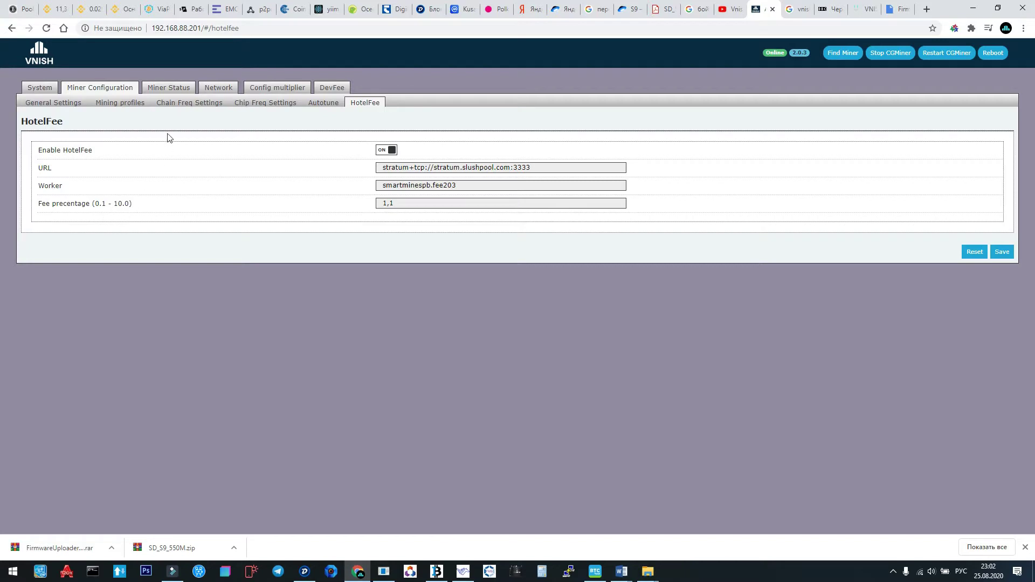
{"action": "left_click", "coordinate": [168, 87]}
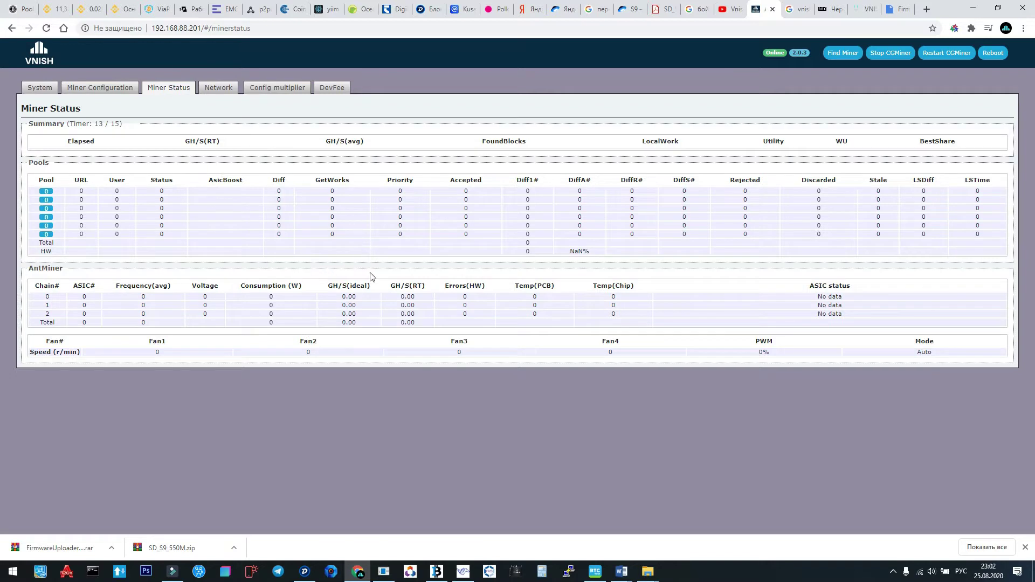
{"action": "left_click_drag", "start_coordinate": [319, 236], "coordinate": [271, 239]}
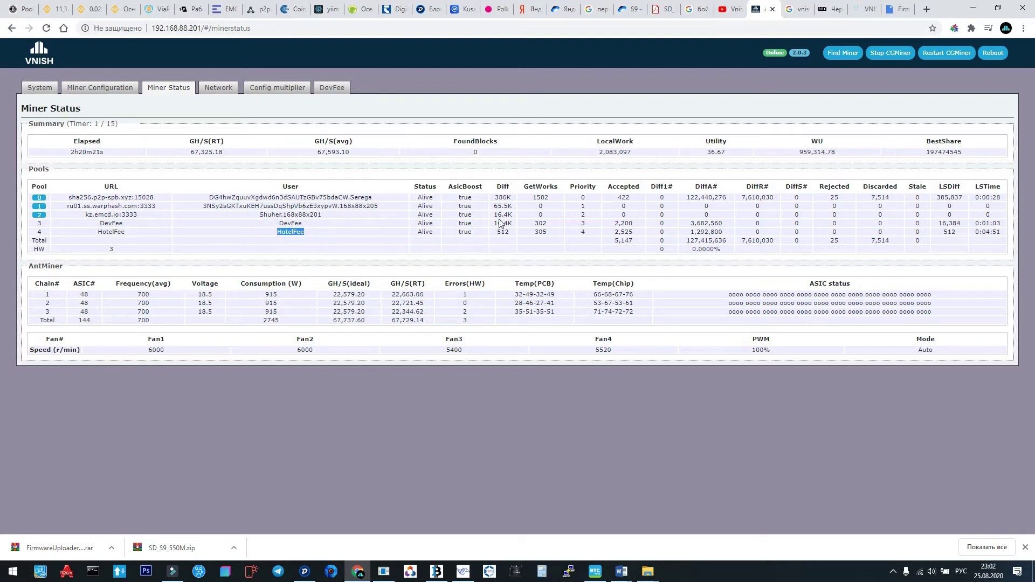
Reopen Miner Configuration's Mining profiles page and scroll down to the preset settings.
{"action": "left_click", "coordinate": [101, 90]}
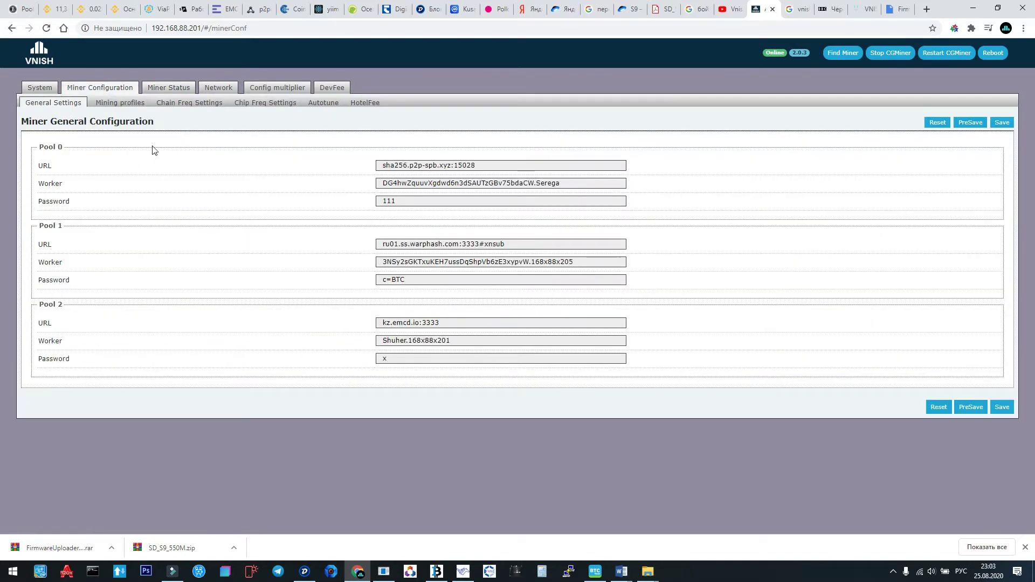
{"action": "left_click", "coordinate": [121, 103]}
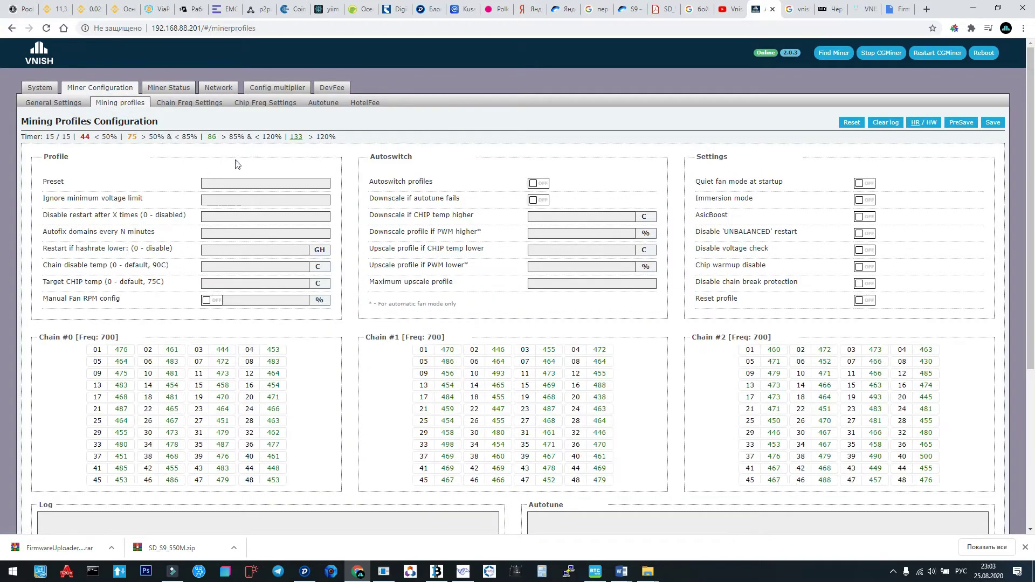
{"action": "left_click", "coordinate": [40, 87]}
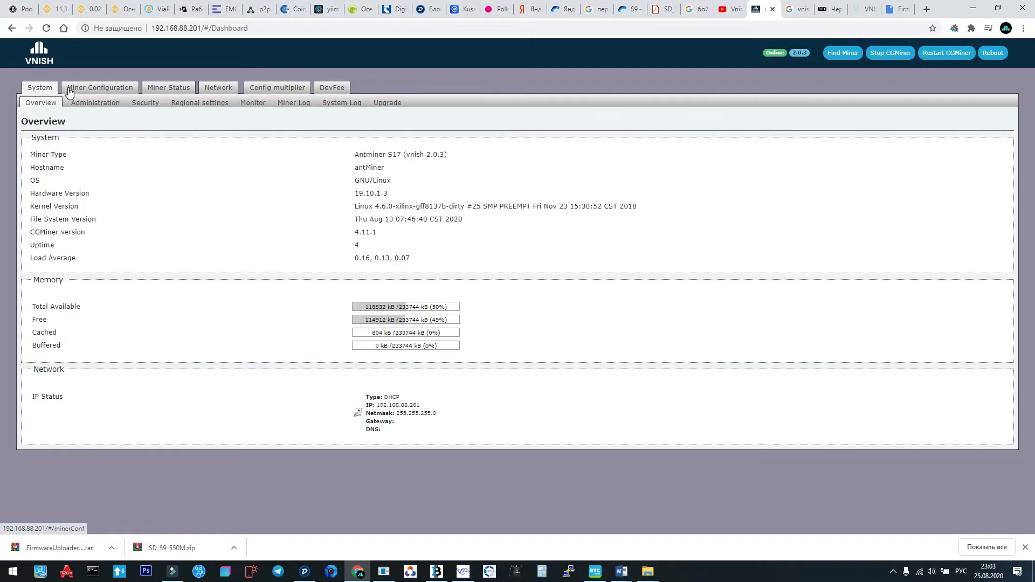
{"action": "left_click", "coordinate": [93, 87]}
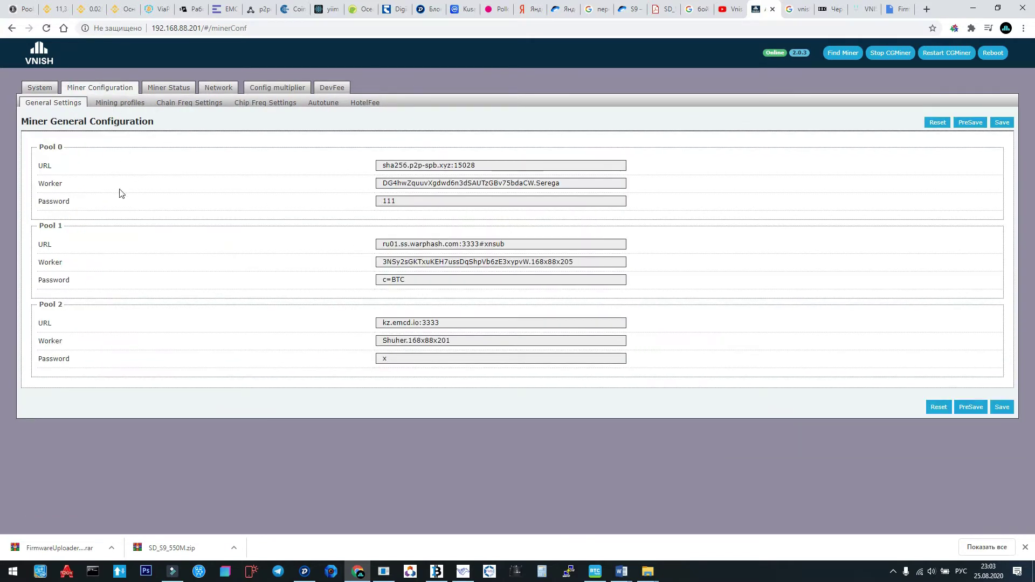
{"action": "left_click", "coordinate": [126, 103]}
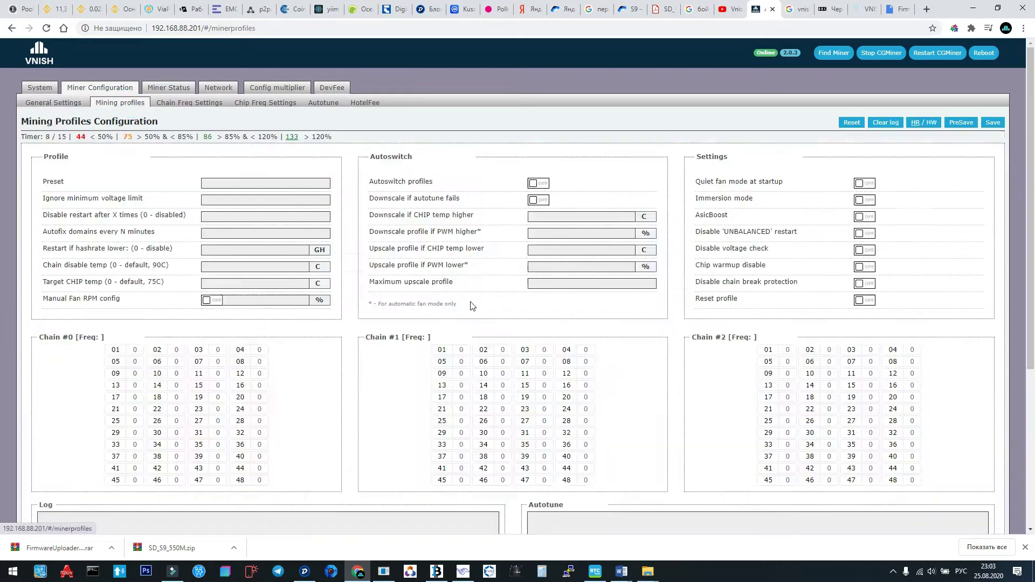
{"action": "scroll", "coordinate": [294, 279], "scroll_direction": "down", "scroll_amount": 1}
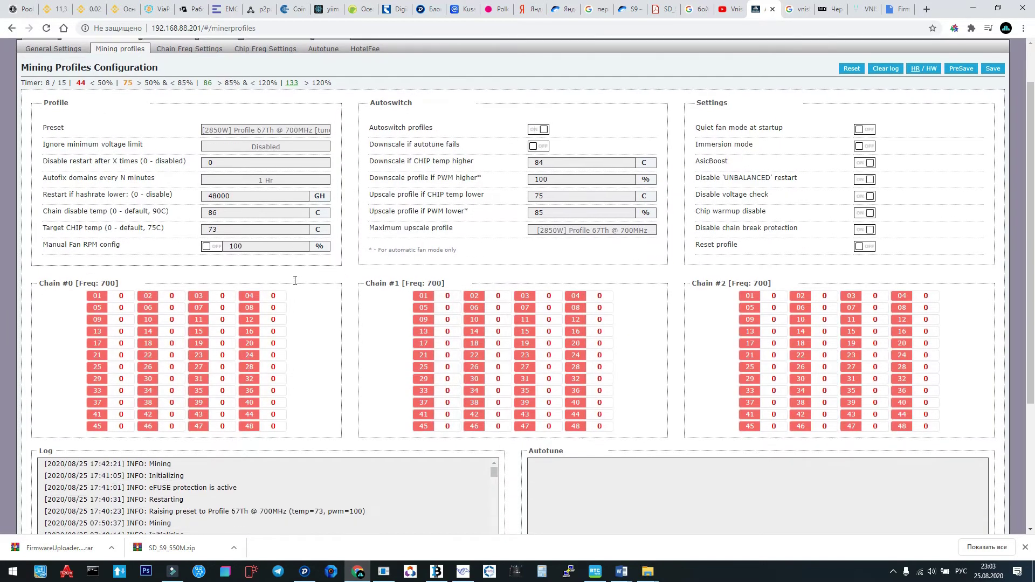
Confirm the preset stays 2850W 67Th and autofix stays 1 Hr; select the 48000 GH threshold.
{"action": "left_click", "coordinate": [290, 131]}
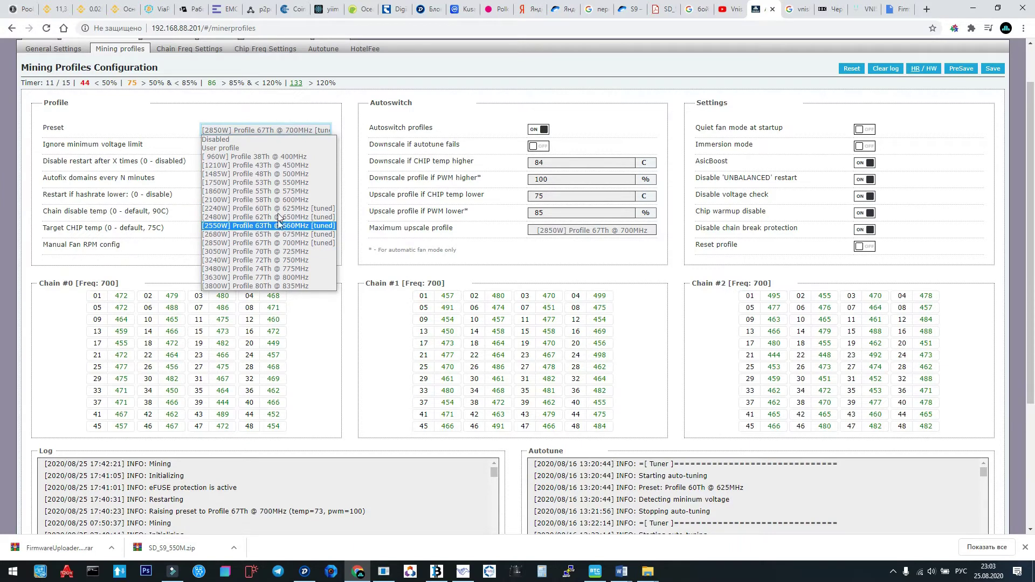
{"action": "left_click", "coordinate": [355, 102]}
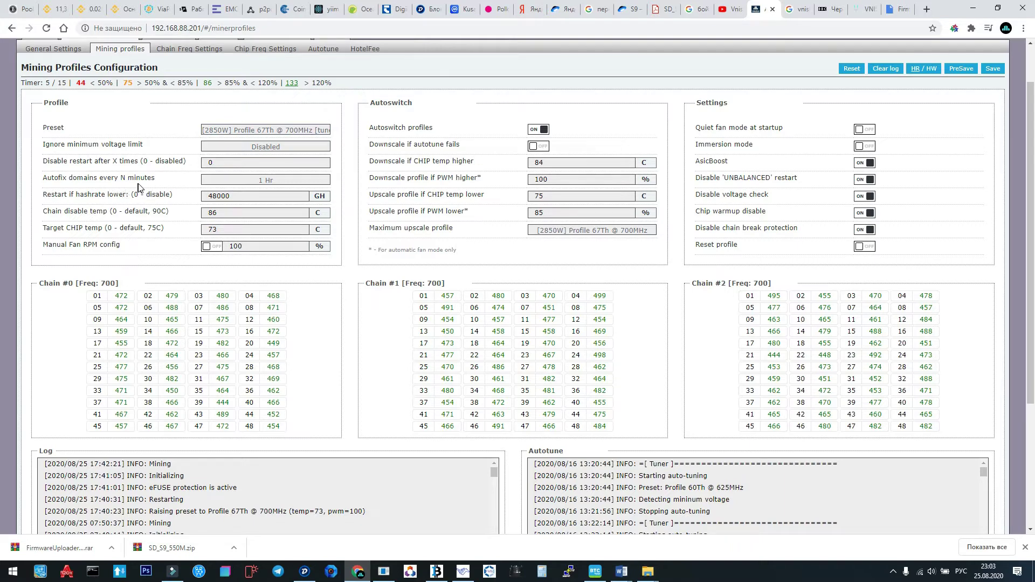
{"action": "left_click", "coordinate": [277, 182]}
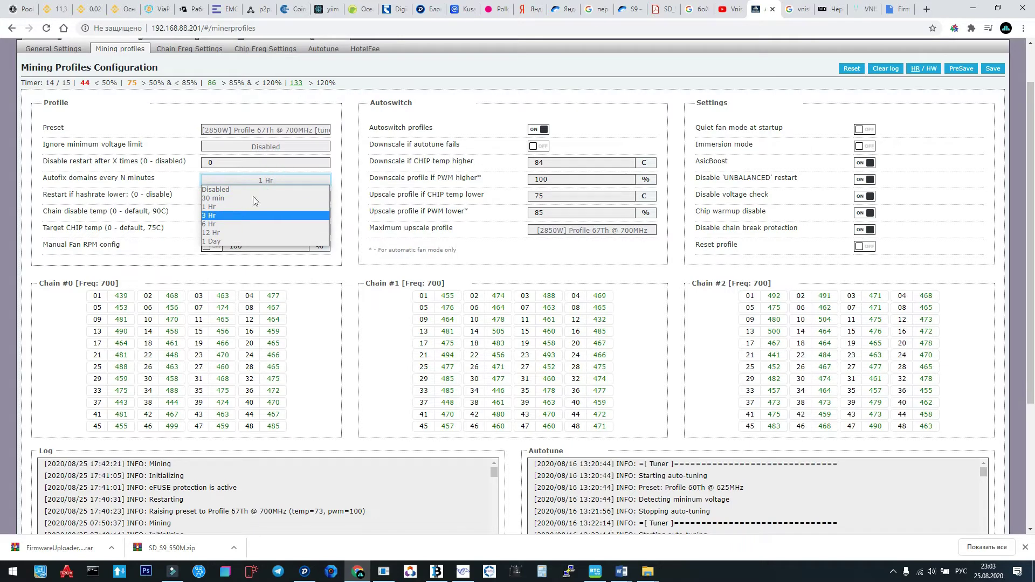
{"action": "left_click", "coordinate": [336, 179]}
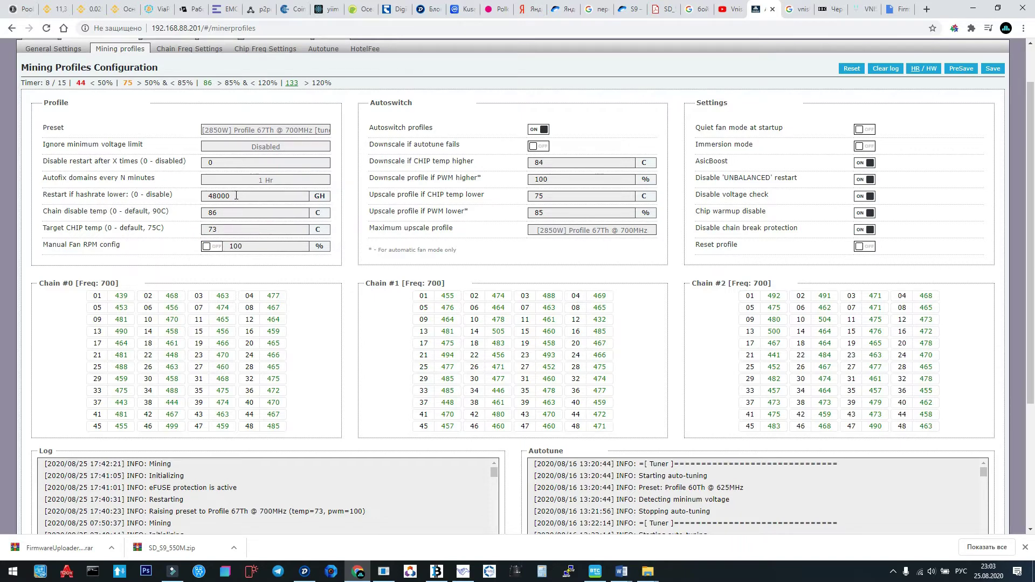
{"action": "left_click_drag", "start_coordinate": [236, 196], "coordinate": [204, 194]}
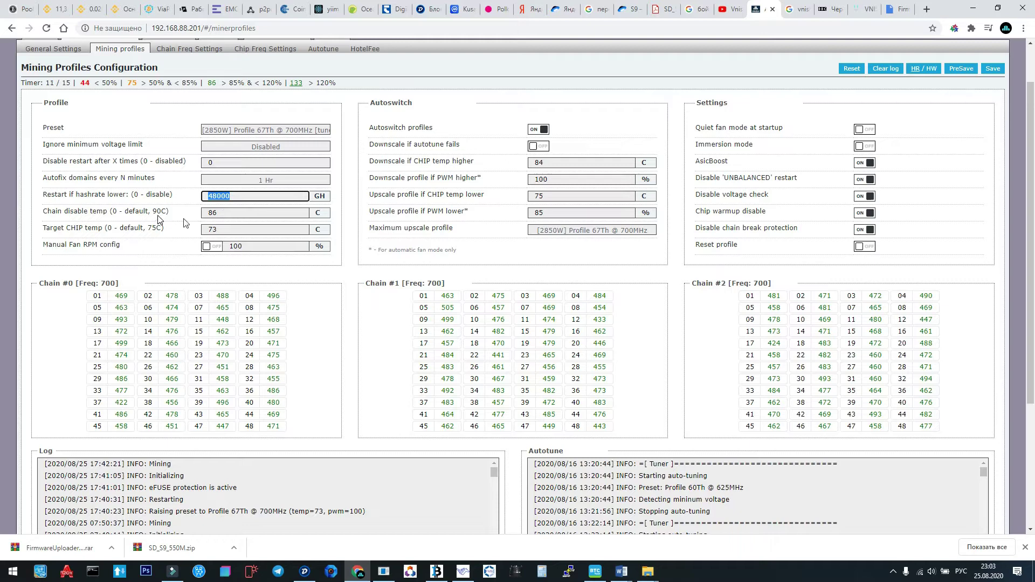
Change the chain disable temperature from 86 to 85 °C and commit it.
{"action": "left_click", "coordinate": [223, 213]}
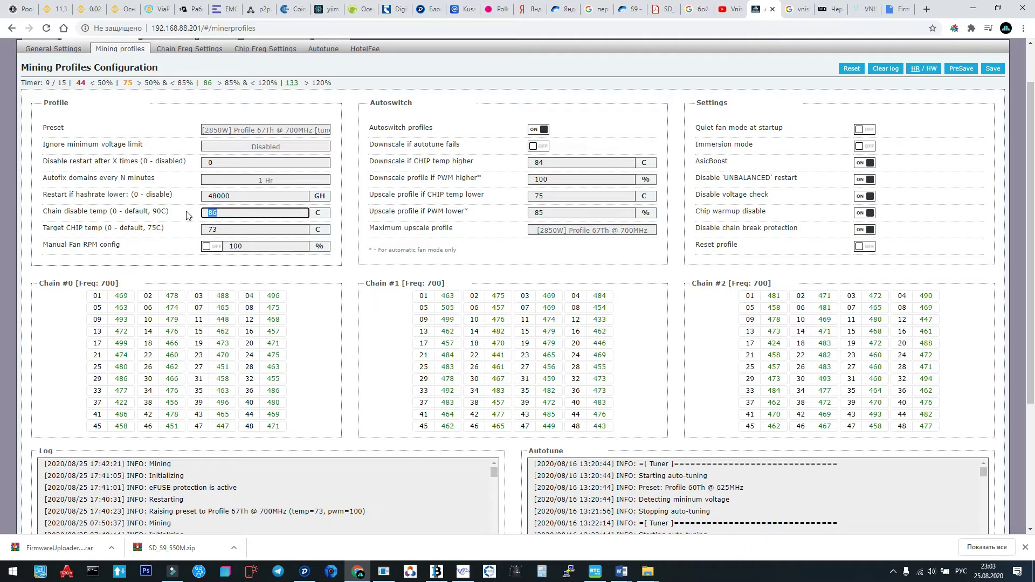
{"action": "type", "text": "85"}
{"action": "scroll", "coordinate": [240, 212], "scroll_direction": "up", "scroll_amount": 1}
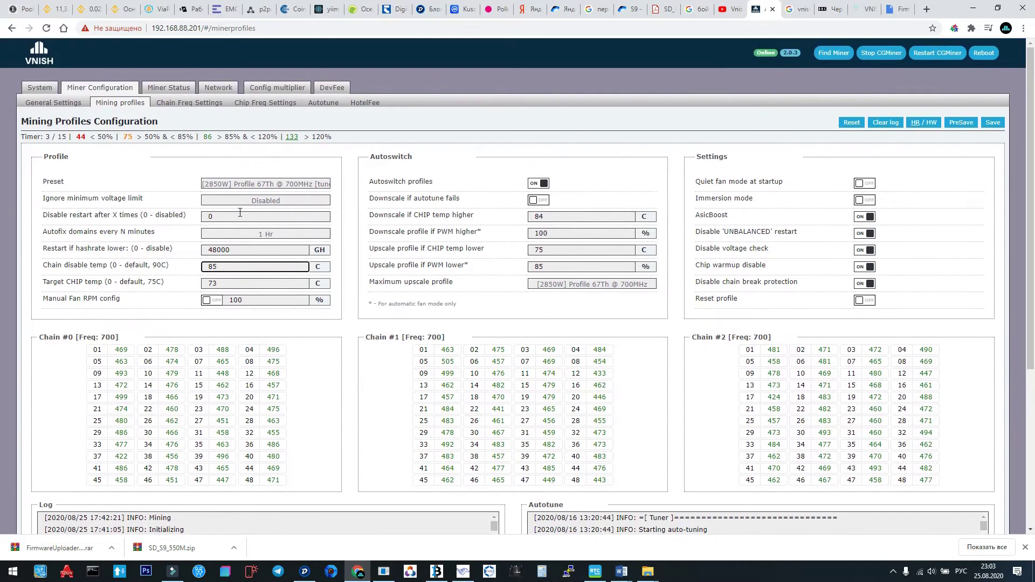
{"action": "scroll", "coordinate": [239, 213], "scroll_direction": "down", "scroll_amount": 1}
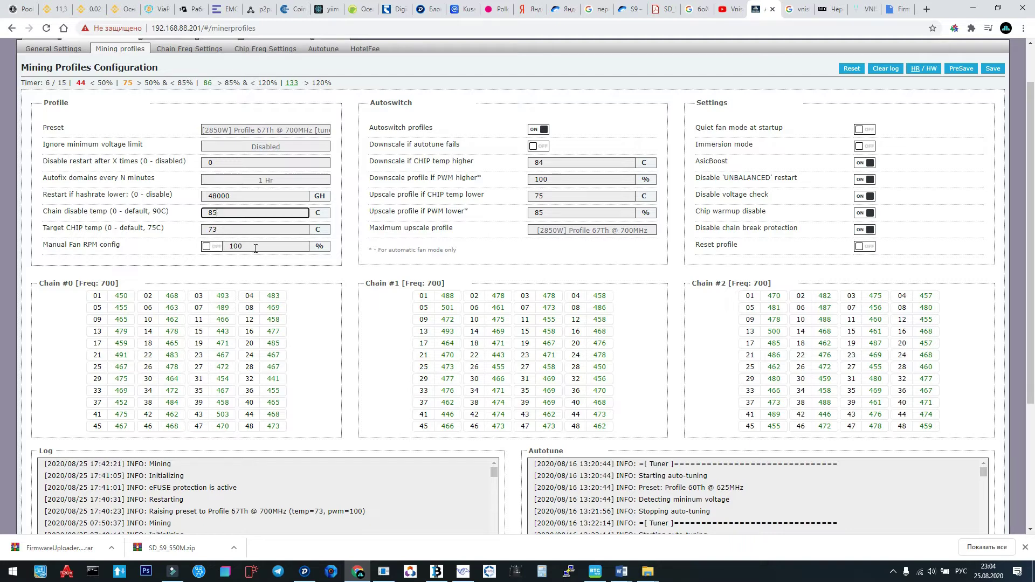
{"action": "scroll", "coordinate": [256, 249], "scroll_direction": "down", "scroll_amount": 2}
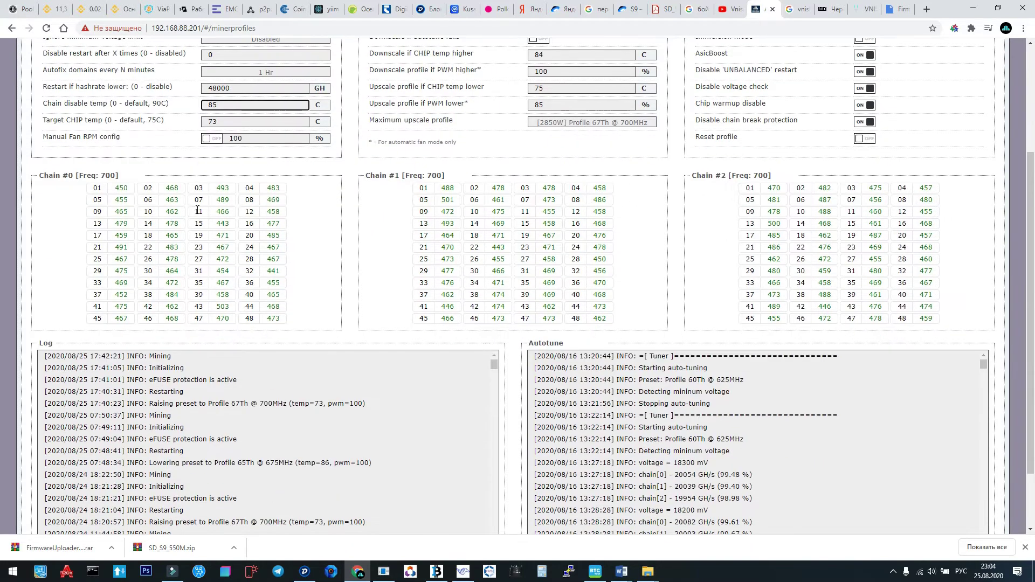
{"action": "left_click", "coordinate": [218, 141]}
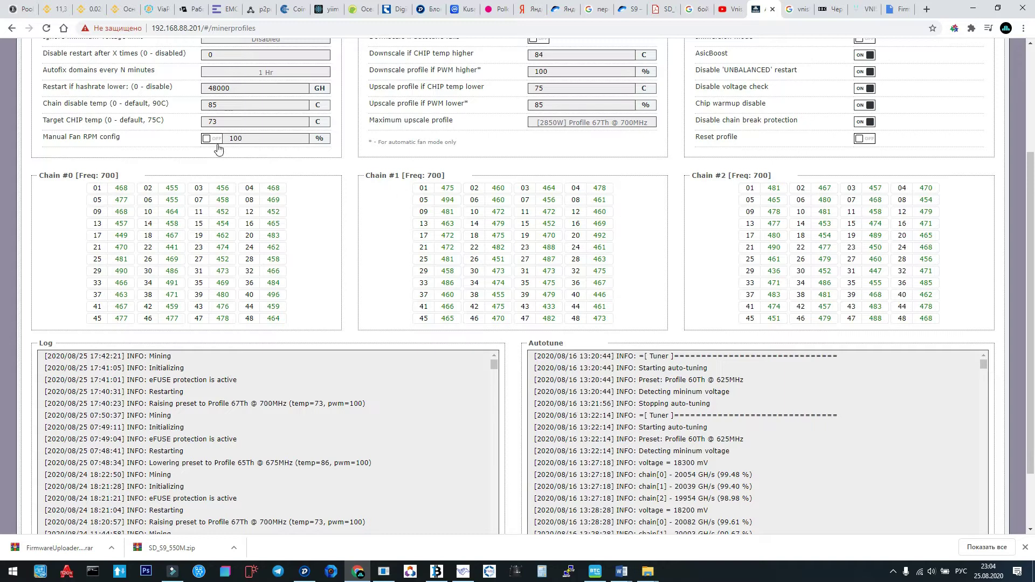
{"action": "scroll", "coordinate": [410, 177], "scroll_direction": "up", "scroll_amount": 2}
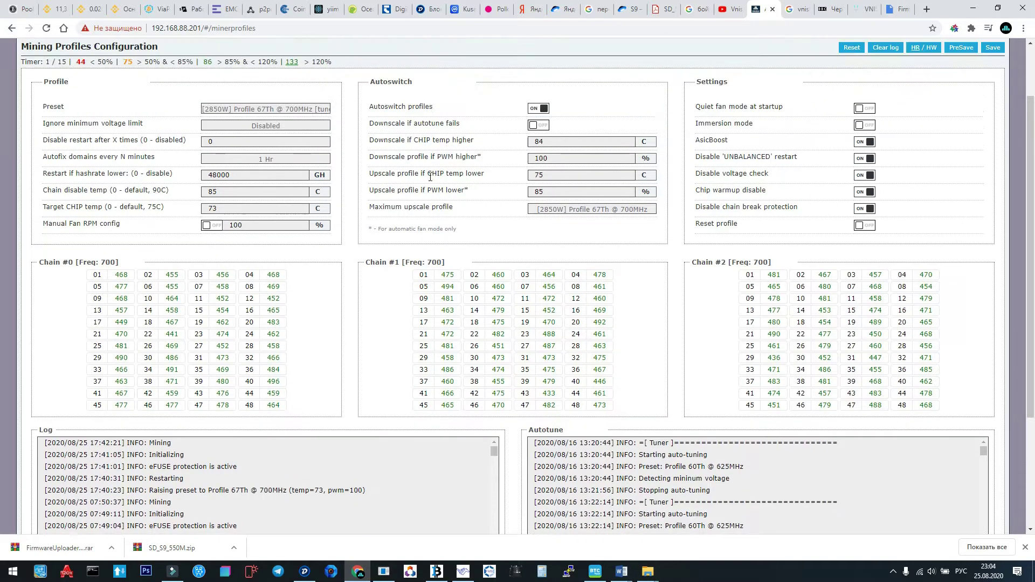
{"action": "scroll", "coordinate": [480, 164], "scroll_direction": "down", "scroll_amount": 1}
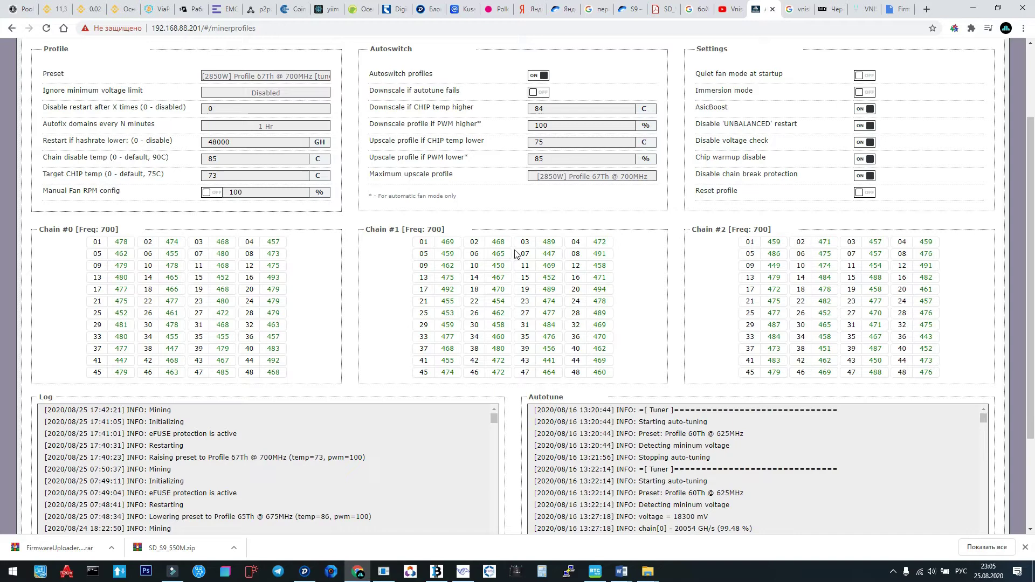
{"action": "scroll", "coordinate": [562, 309], "scroll_direction": "up", "scroll_amount": 1}
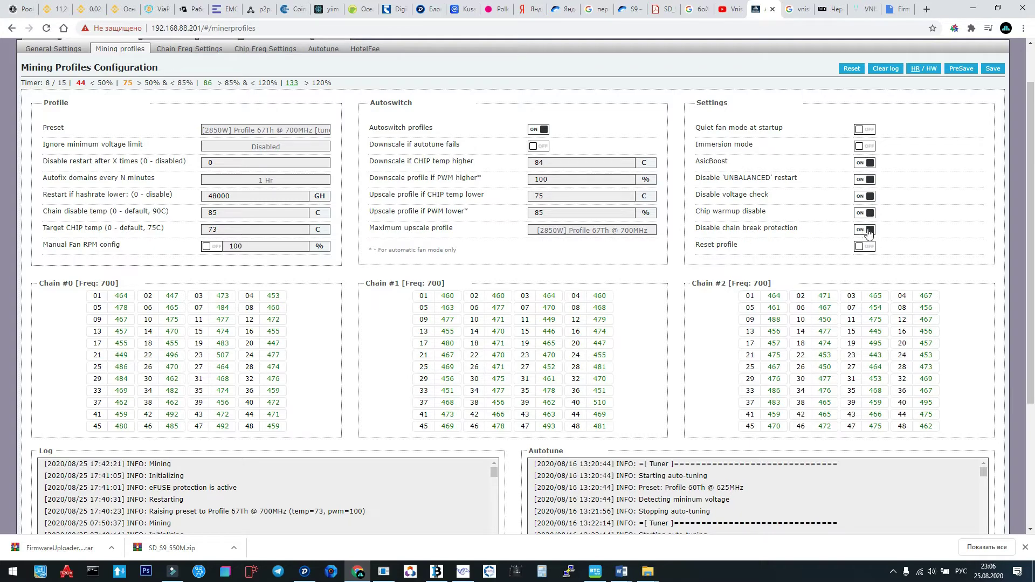
{"action": "scroll", "coordinate": [943, 235], "scroll_direction": "down", "scroll_amount": 1}
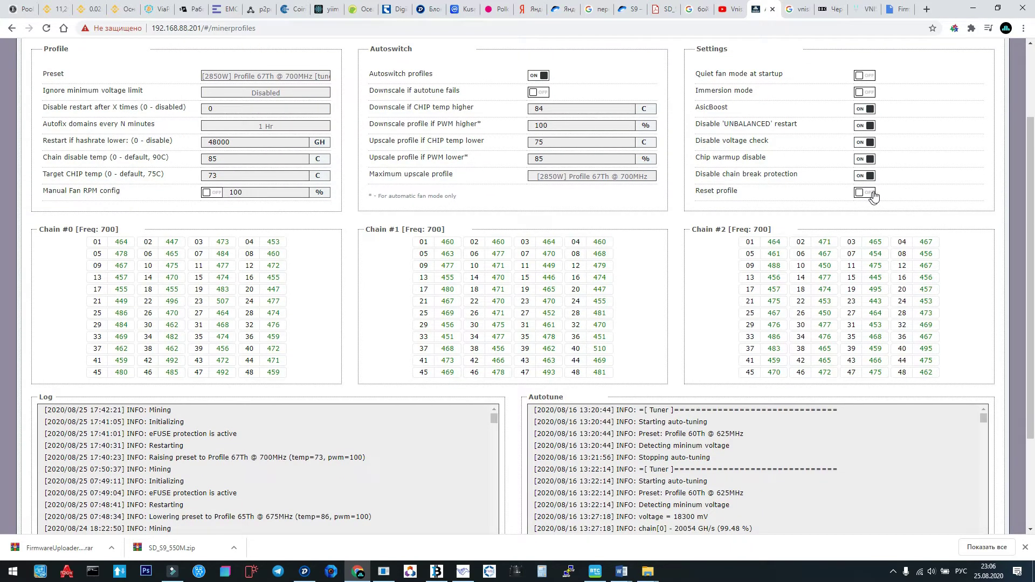
{"action": "scroll", "coordinate": [906, 209], "scroll_direction": "up", "scroll_amount": 1}
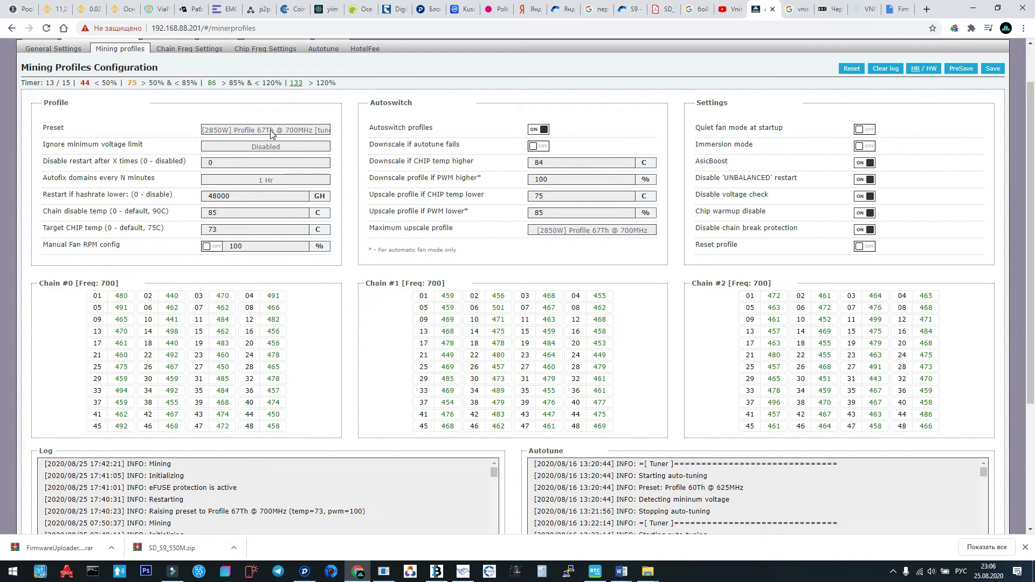
{"action": "scroll", "coordinate": [434, 207], "scroll_direction": "down", "scroll_amount": 3}
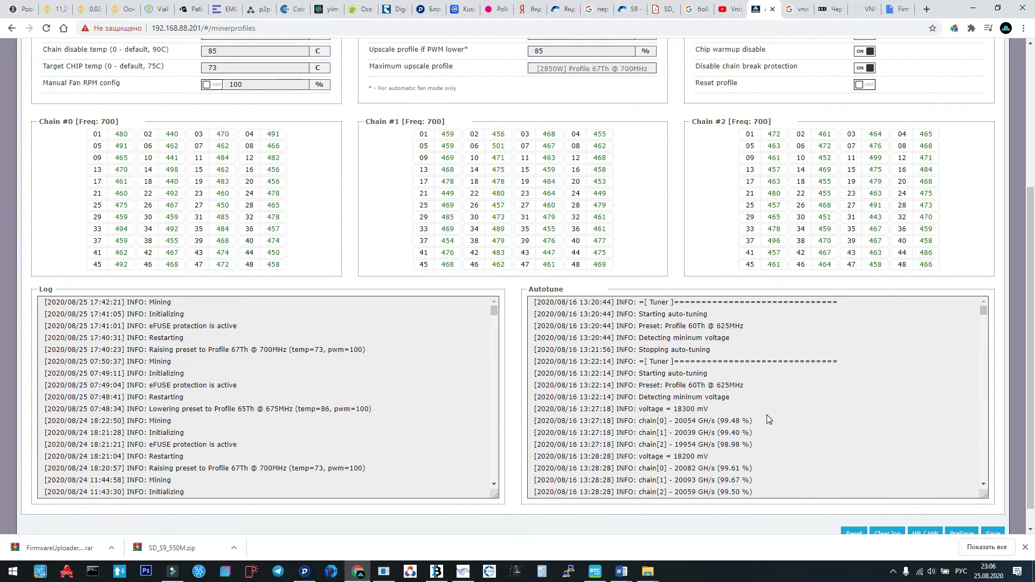
{"action": "scroll", "coordinate": [766, 415], "scroll_direction": "down", "scroll_amount": 15}
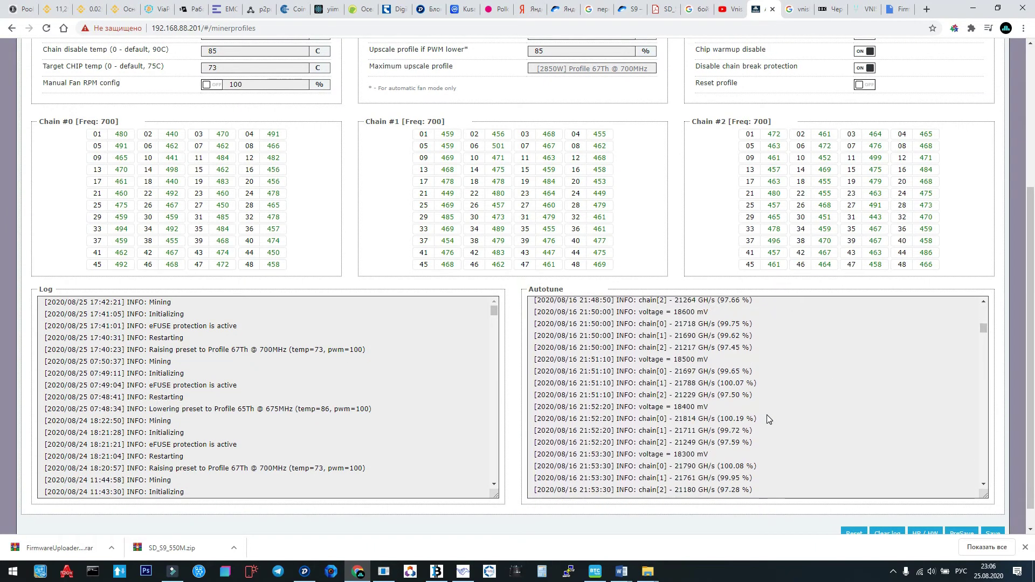
{"action": "scroll", "coordinate": [766, 416], "scroll_direction": "down", "scroll_amount": 15}
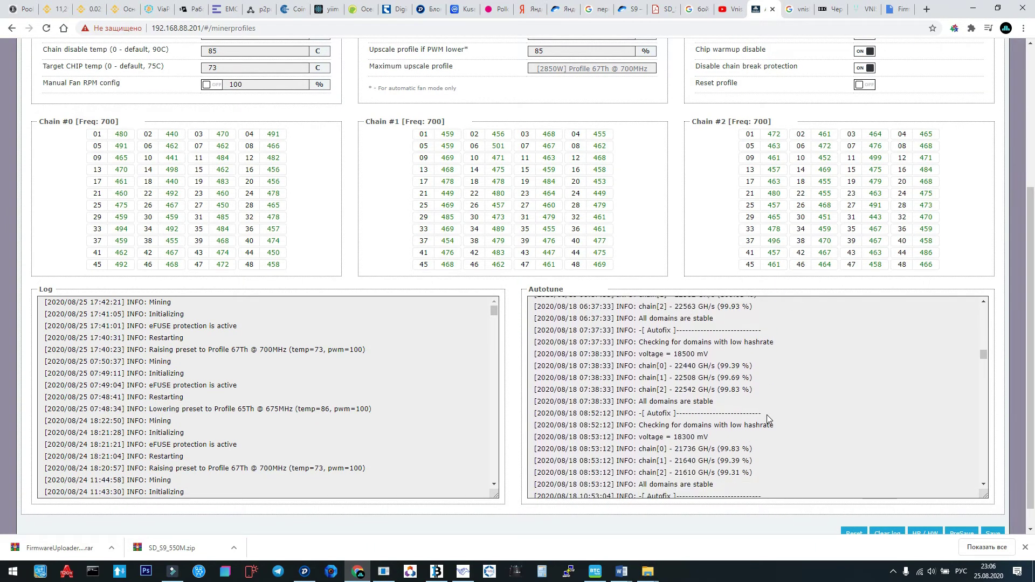
{"action": "scroll", "coordinate": [766, 418], "scroll_direction": "down", "scroll_amount": 15}
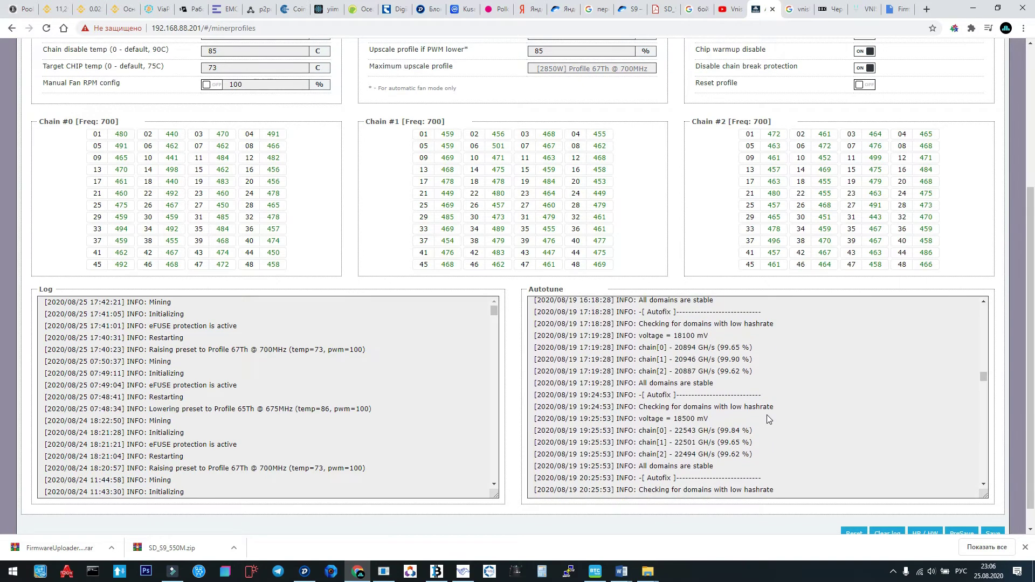
{"action": "scroll", "coordinate": [767, 415], "scroll_direction": "down", "scroll_amount": 12}
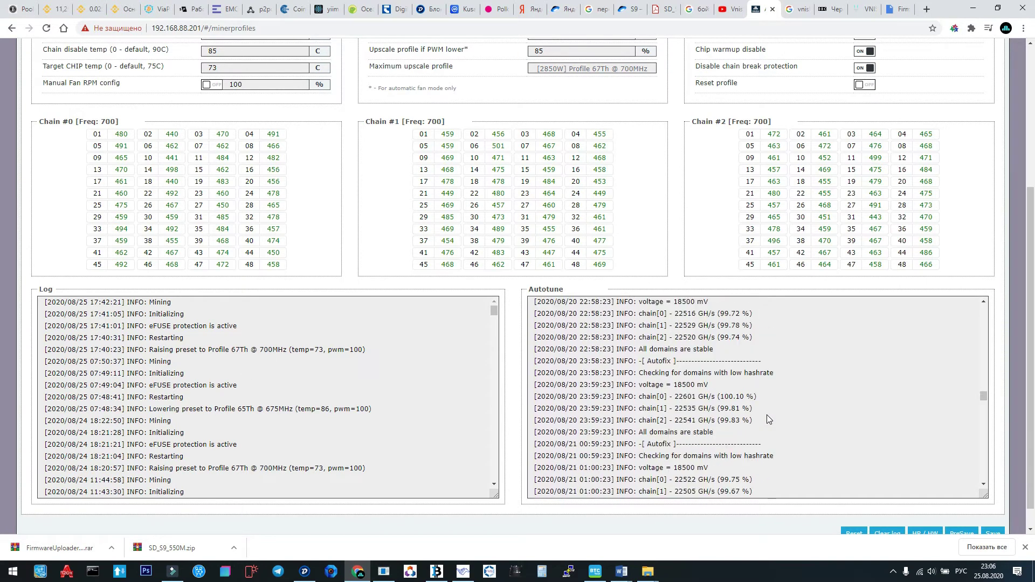
{"action": "scroll", "coordinate": [767, 418], "scroll_direction": "down", "scroll_amount": 15}
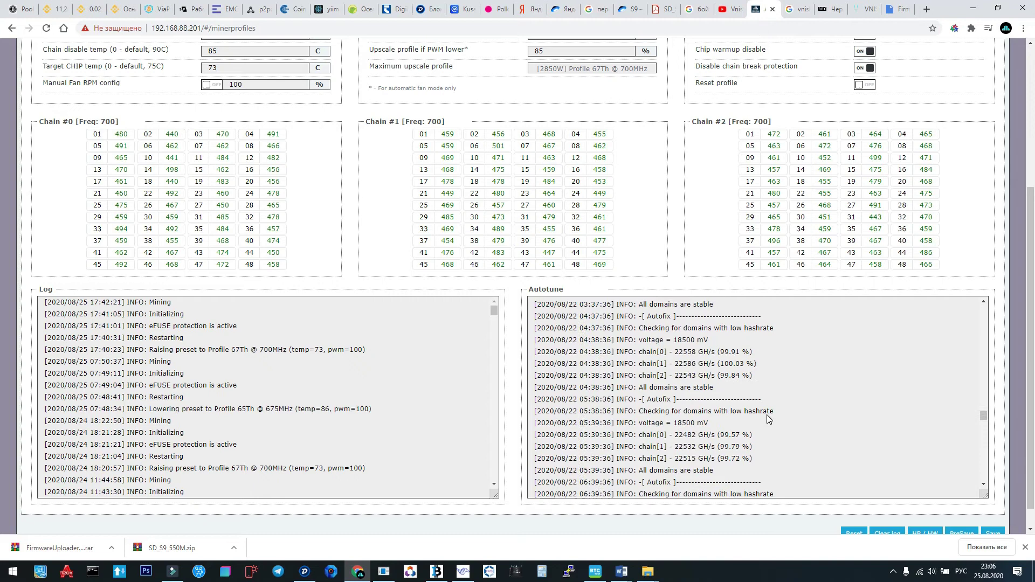
{"action": "scroll", "coordinate": [708, 381], "scroll_direction": "up", "scroll_amount": 5}
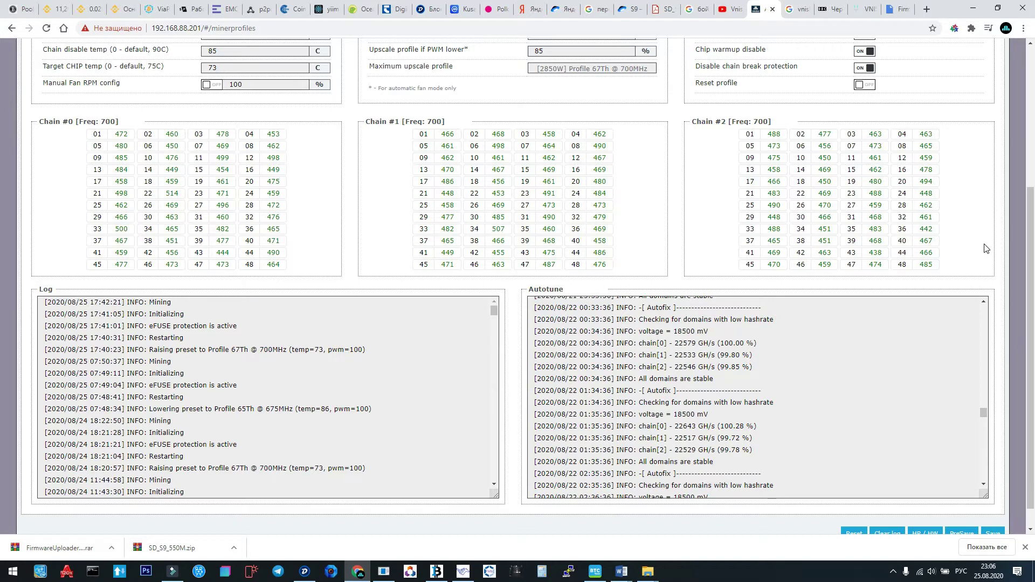
{"action": "scroll", "coordinate": [984, 248], "scroll_direction": "up", "scroll_amount": 3}
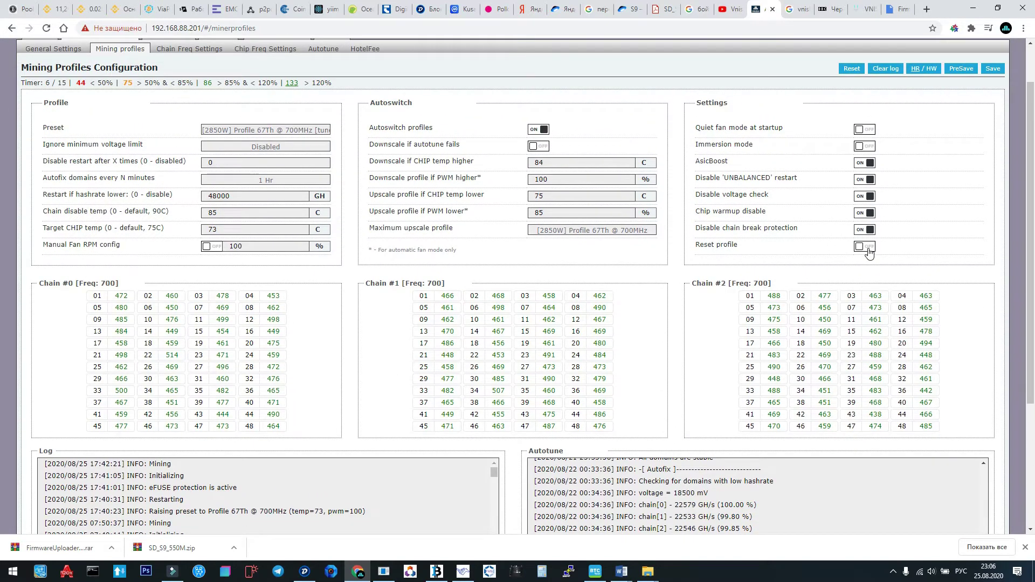
After checking the maximum upscale options, choose the [2240W] Profile 60Th @ 625MHz [tuned] preset.
{"action": "left_click", "coordinate": [294, 128]}
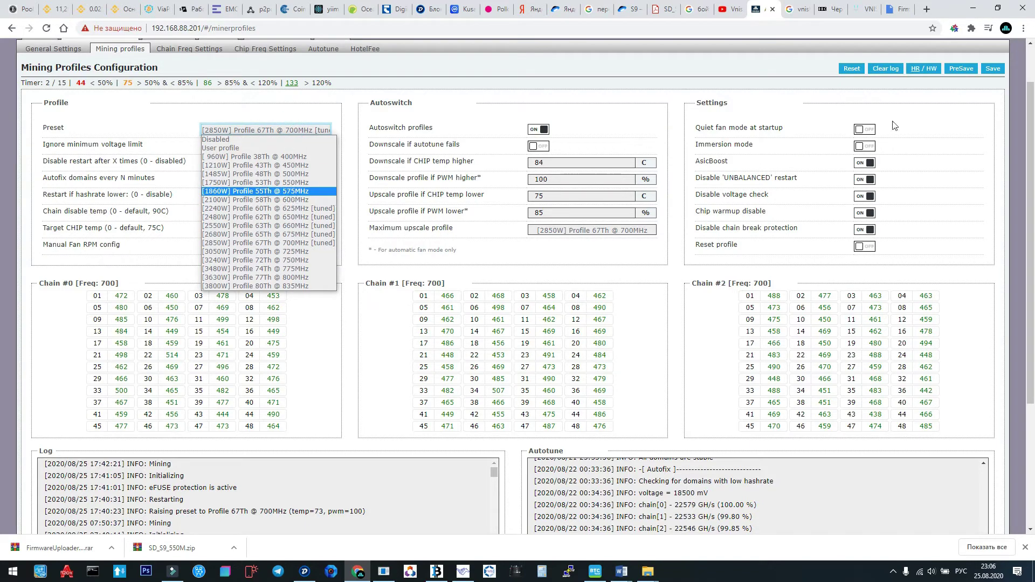
{"action": "left_click", "coordinate": [973, 161]}
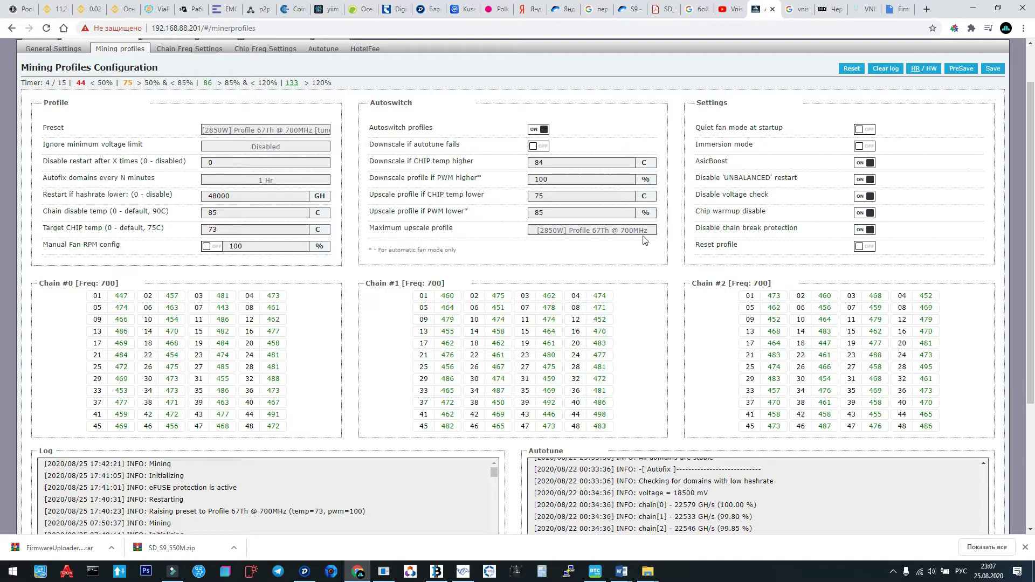
{"action": "left_click", "coordinate": [597, 232]}
{"action": "left_click", "coordinate": [597, 232]}
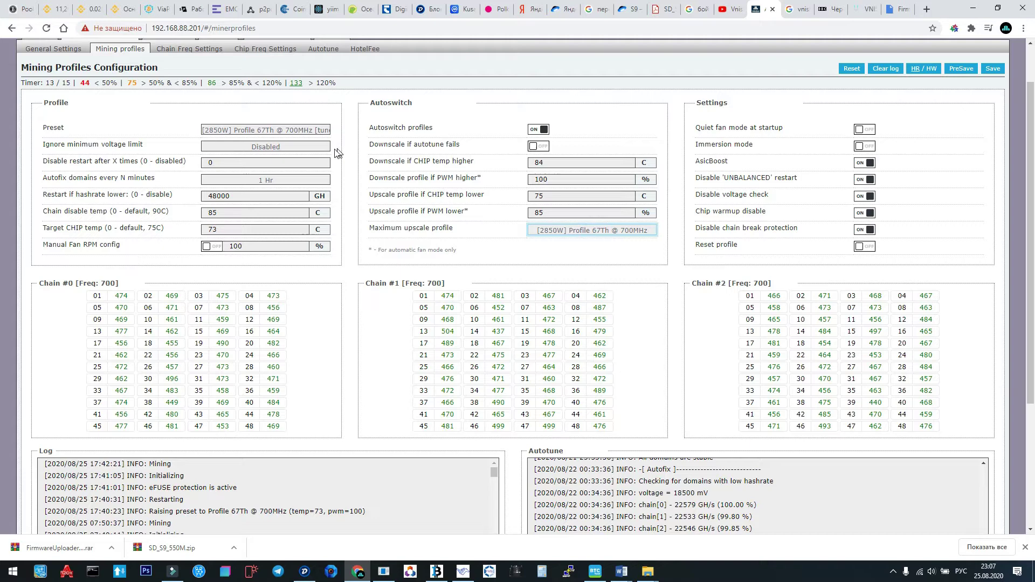
{"action": "left_click", "coordinate": [306, 130]}
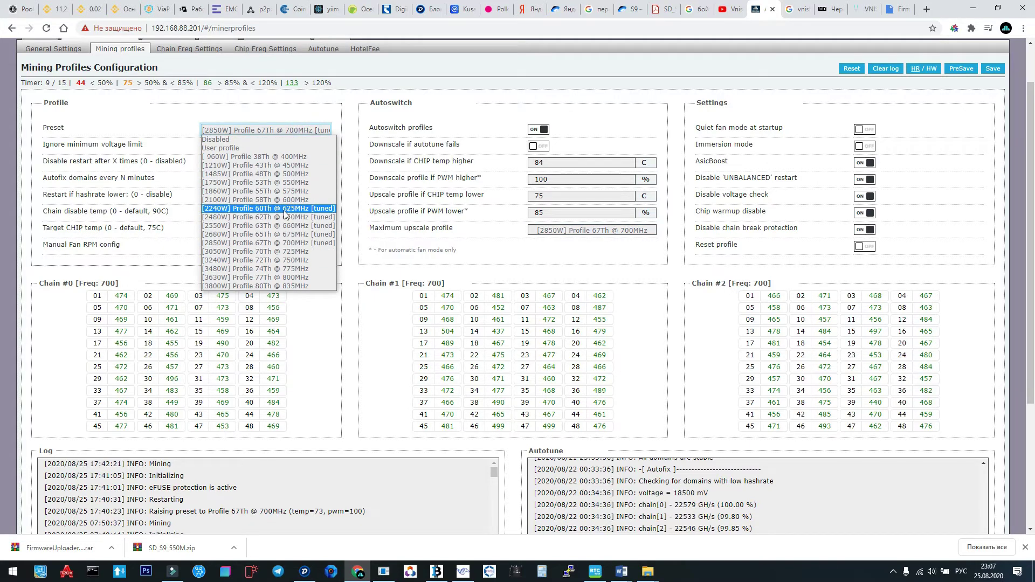
{"action": "left_click", "coordinate": [286, 208]}
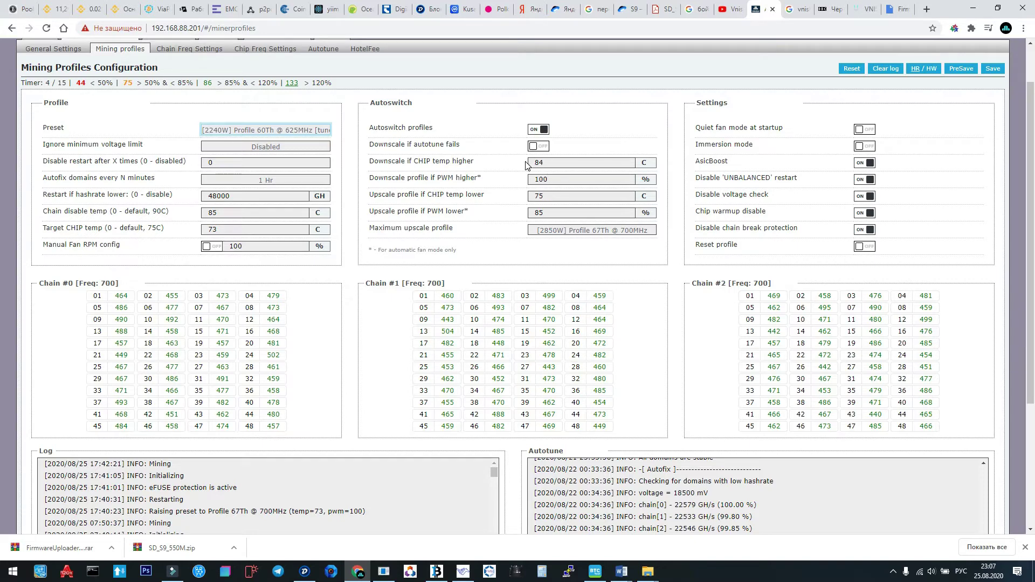
{"action": "left_click", "coordinate": [589, 230]}
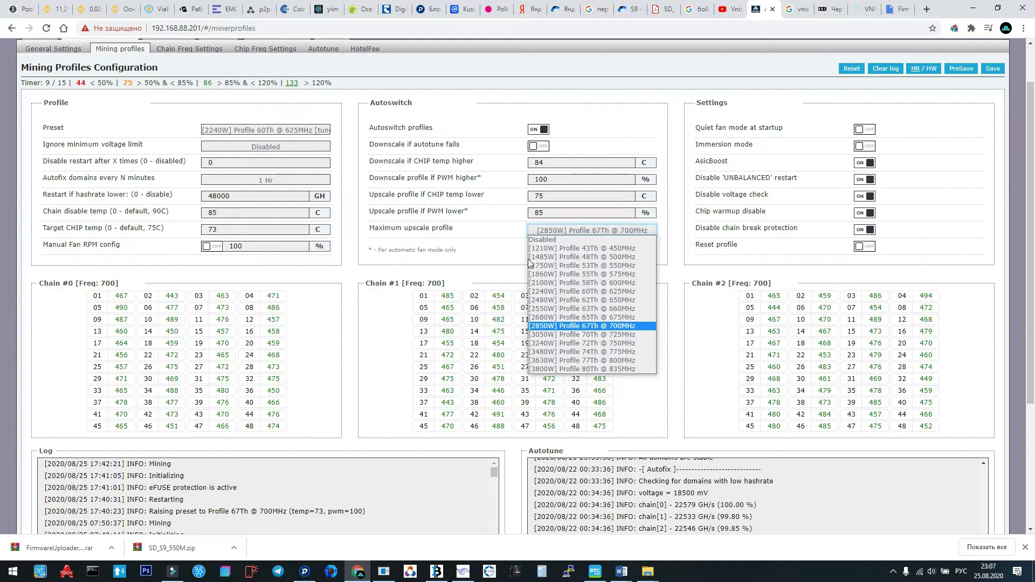
{"action": "left_click", "coordinate": [515, 238]}
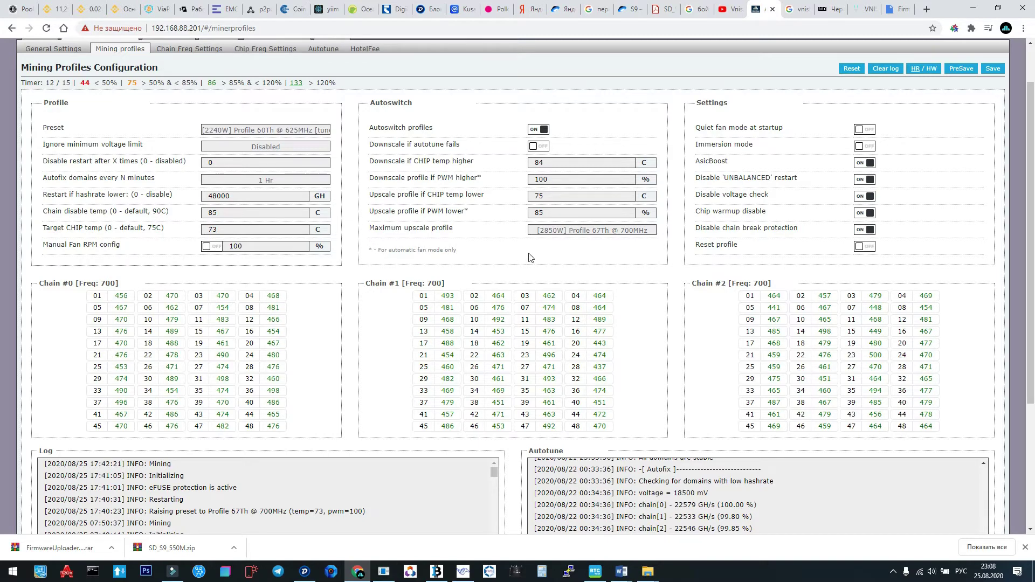
{"action": "scroll", "coordinate": [557, 263], "scroll_direction": "up", "scroll_amount": 1}
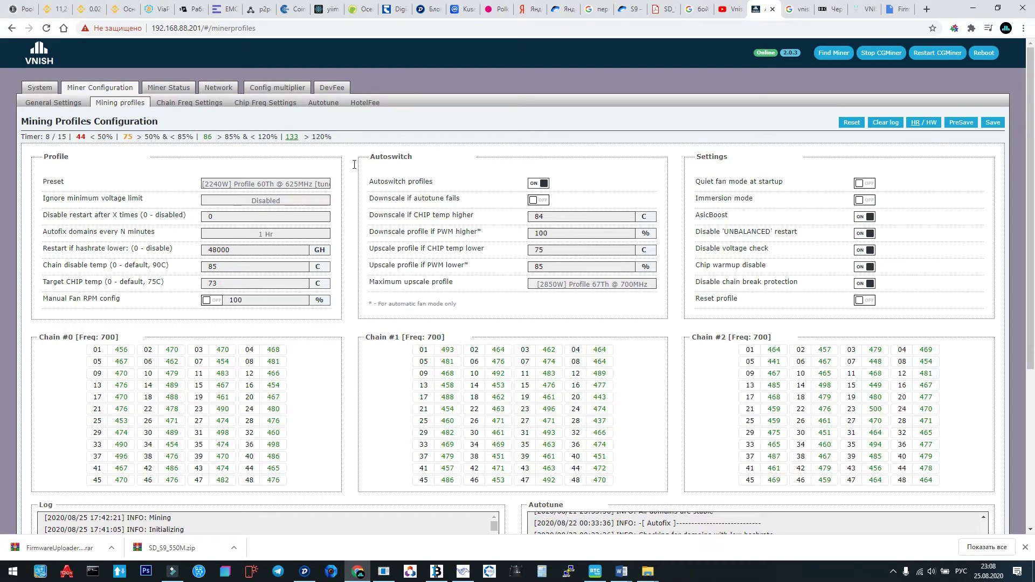
Open the Config multiplier section's Sleep mode page and click into the end IP field.
{"action": "left_click", "coordinate": [40, 88]}
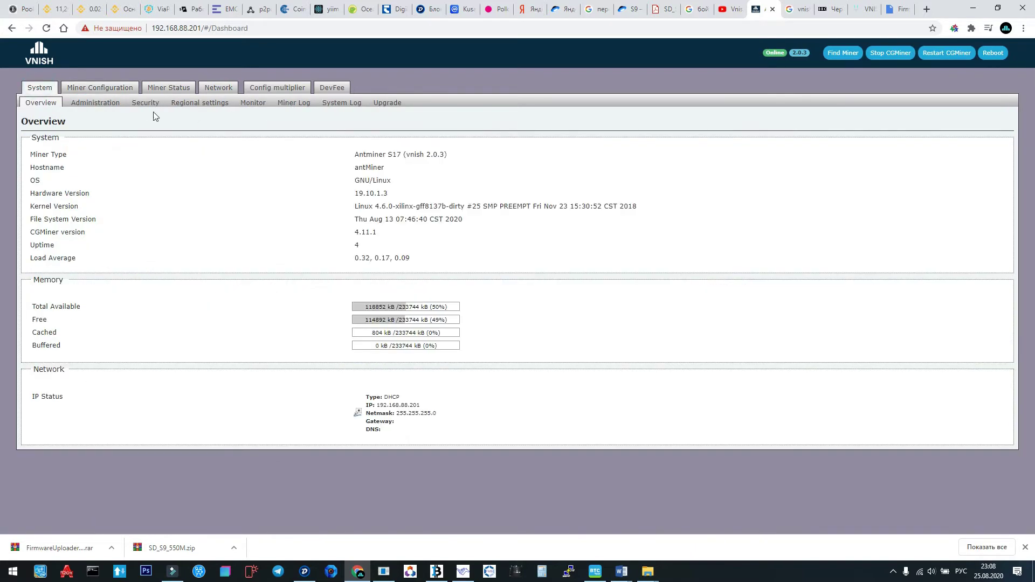
{"action": "left_click", "coordinate": [122, 88]}
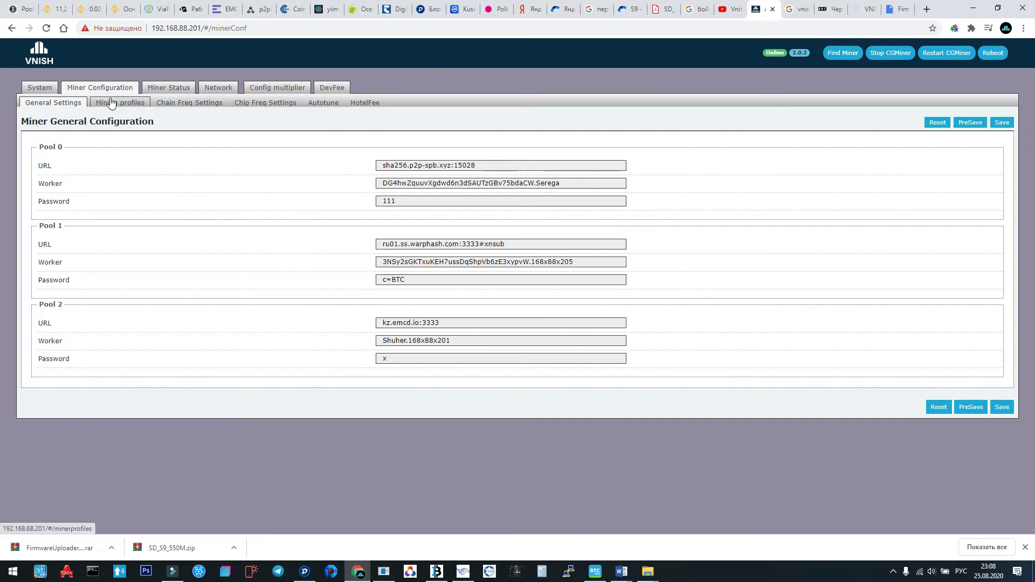
{"action": "left_click", "coordinate": [262, 87]}
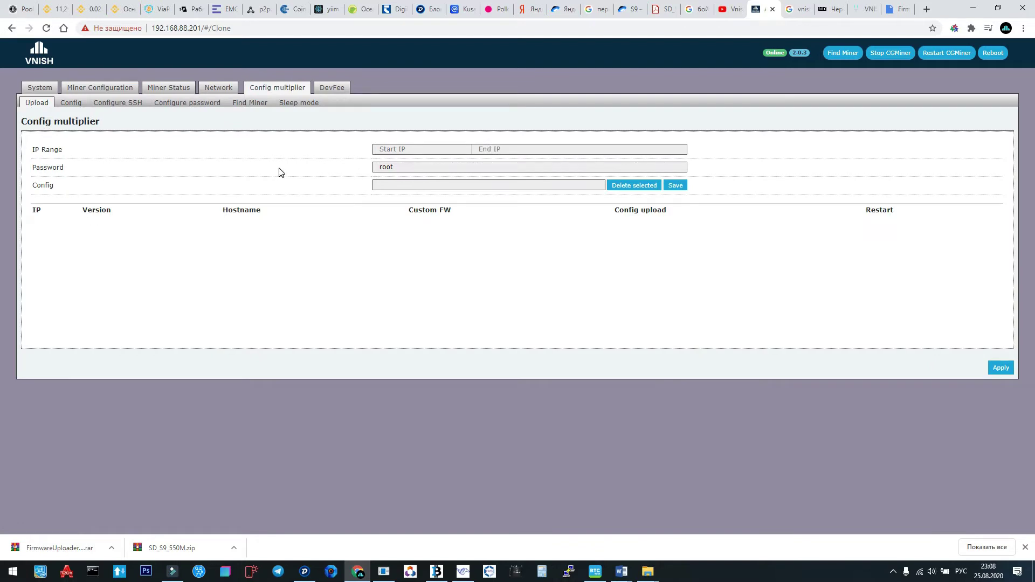
{"action": "left_click", "coordinate": [304, 106]}
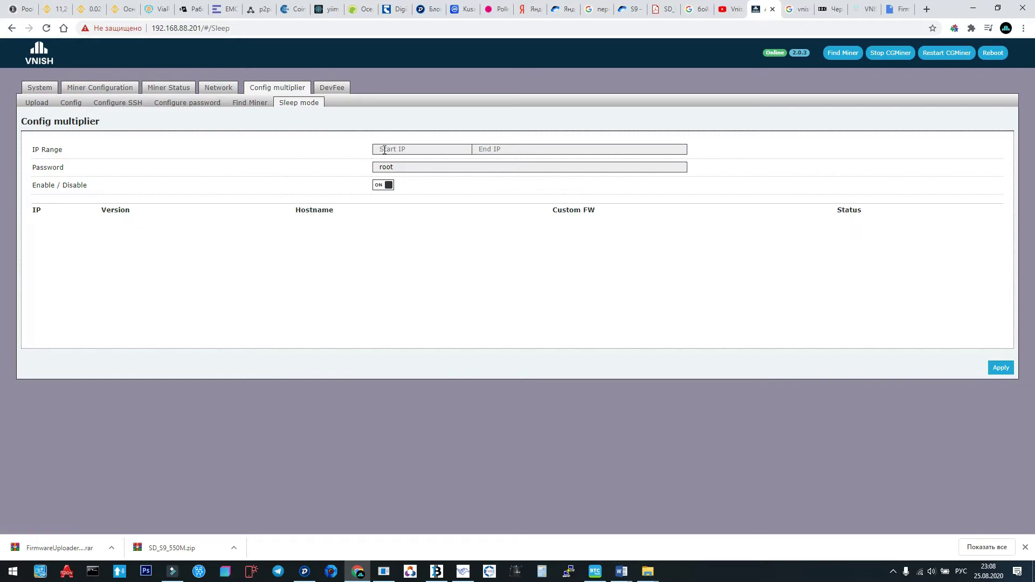
{"action": "left_click", "coordinate": [516, 149]}
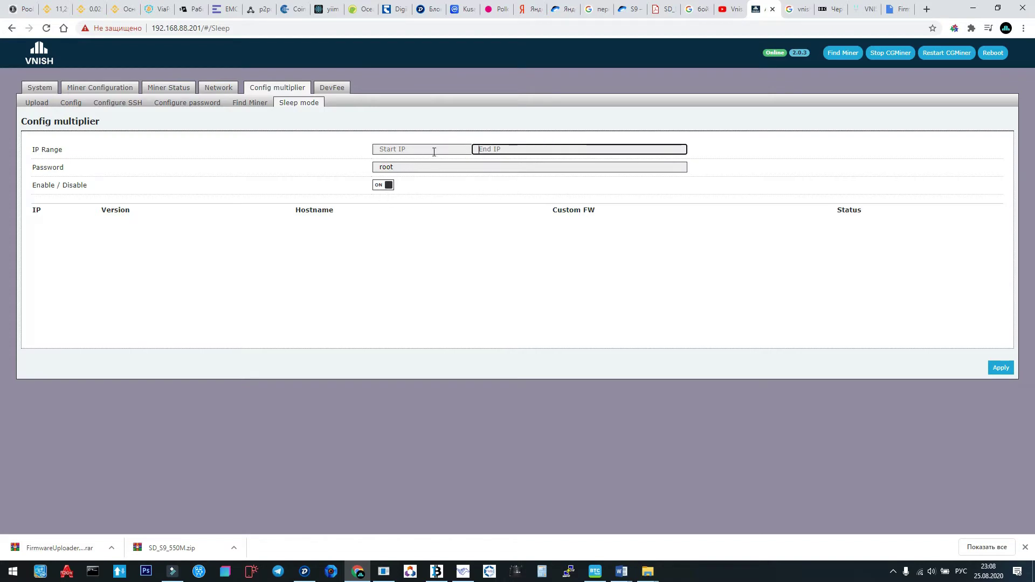
Browse the Find Miner and Configure password pages, ending on Configure SSH with port 22.
{"action": "left_click", "coordinate": [251, 104]}
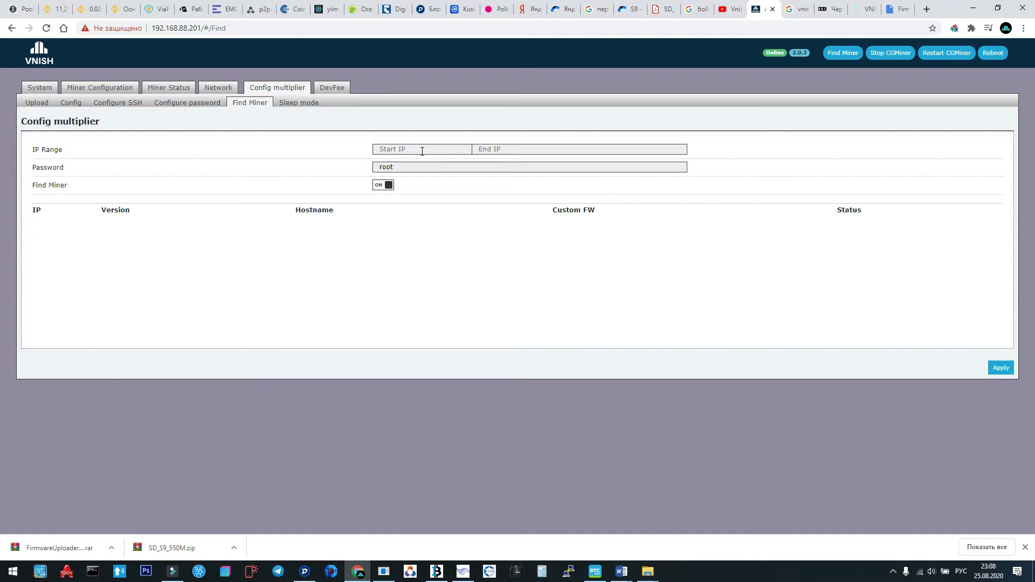
{"action": "left_click", "coordinate": [396, 151]}
{"action": "left_click", "coordinate": [189, 103]}
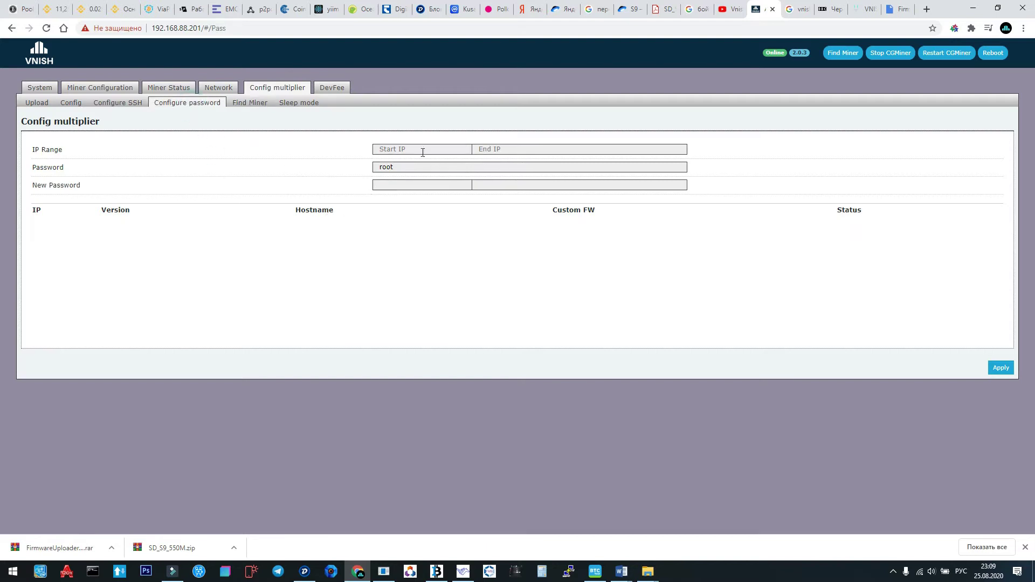
{"action": "left_click", "coordinate": [117, 103]}
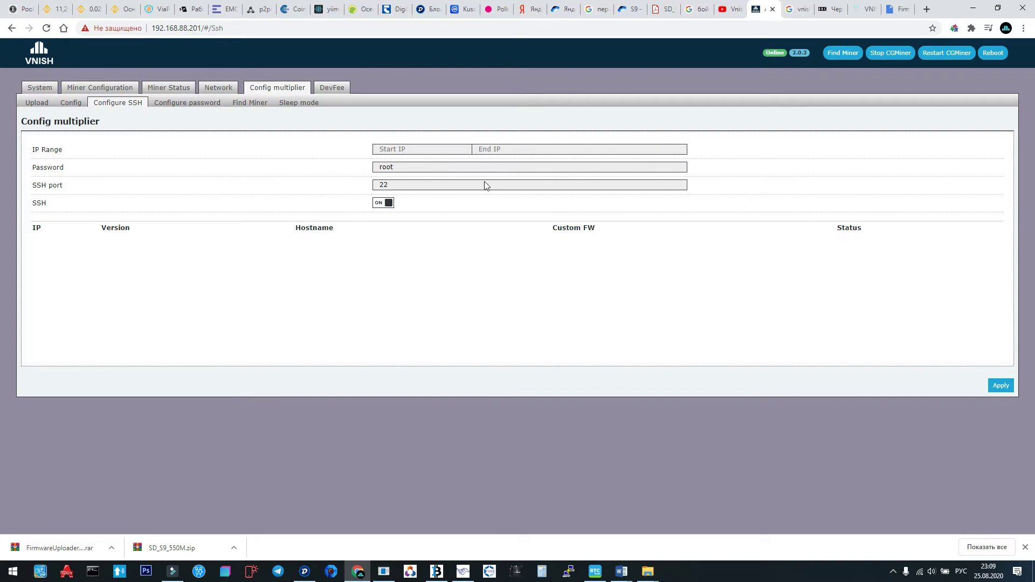
{"action": "left_click", "coordinate": [71, 103]}
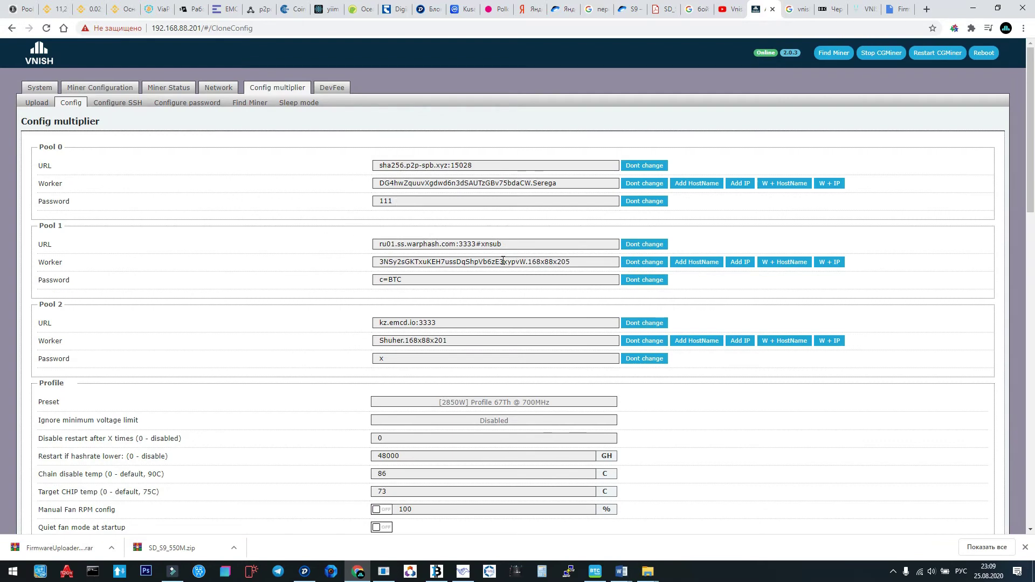
{"action": "scroll", "coordinate": [530, 201], "scroll_direction": "down", "scroll_amount": 3}
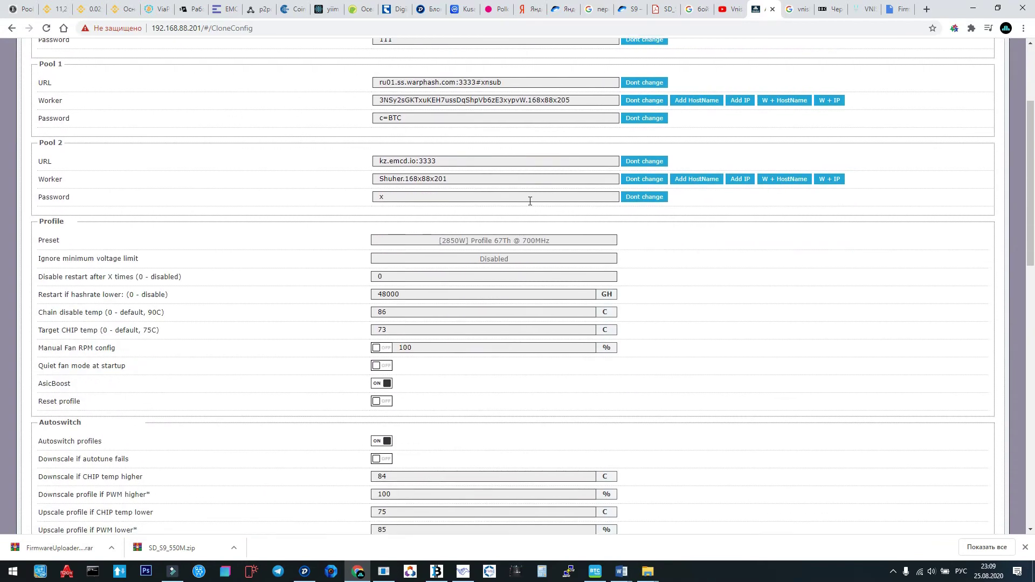
{"action": "scroll", "coordinate": [530, 201], "scroll_direction": "up", "scroll_amount": 3}
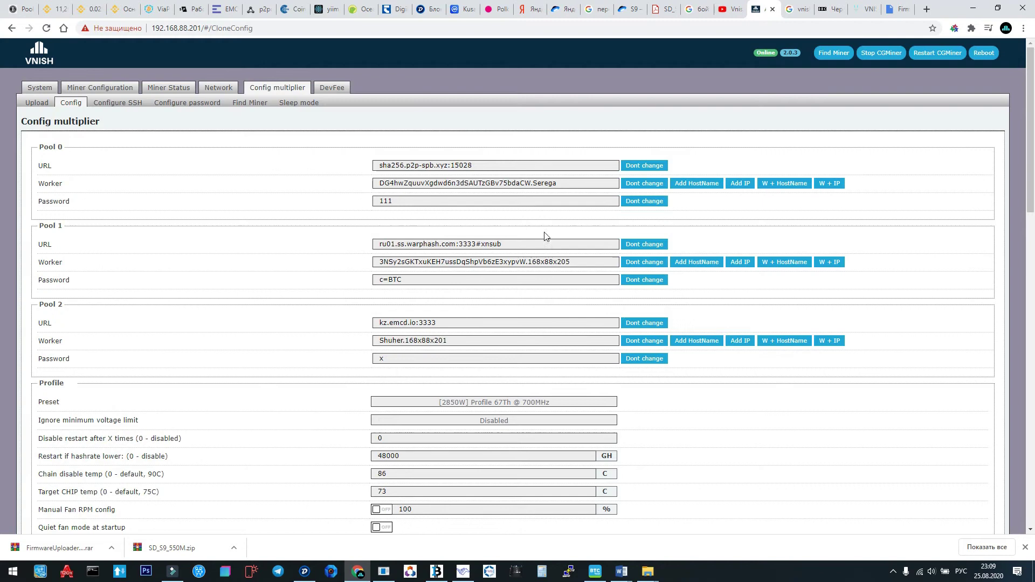
{"action": "left_click", "coordinate": [118, 88]}
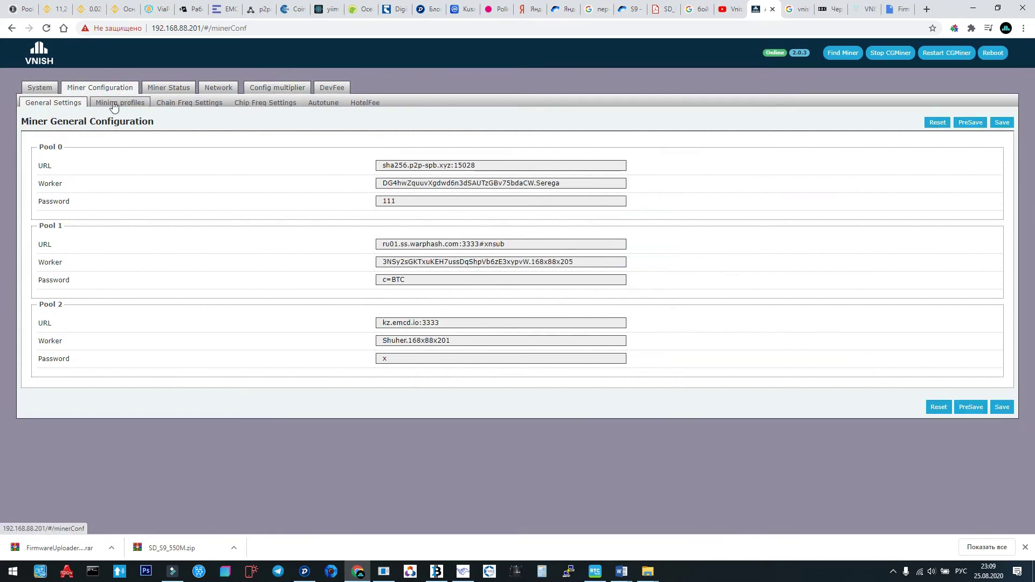
{"action": "left_click", "coordinate": [116, 103]}
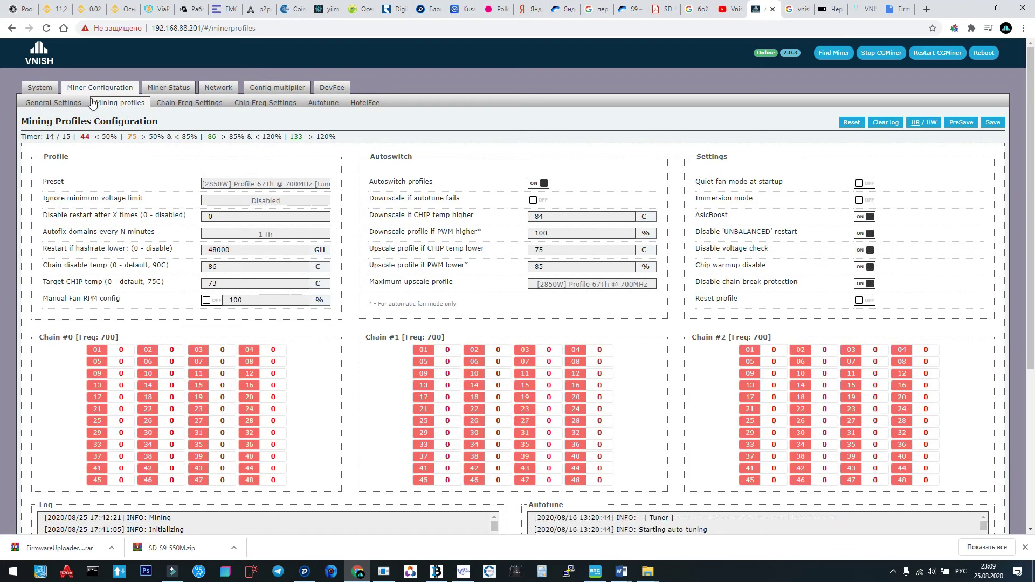
{"action": "left_click", "coordinate": [73, 104]}
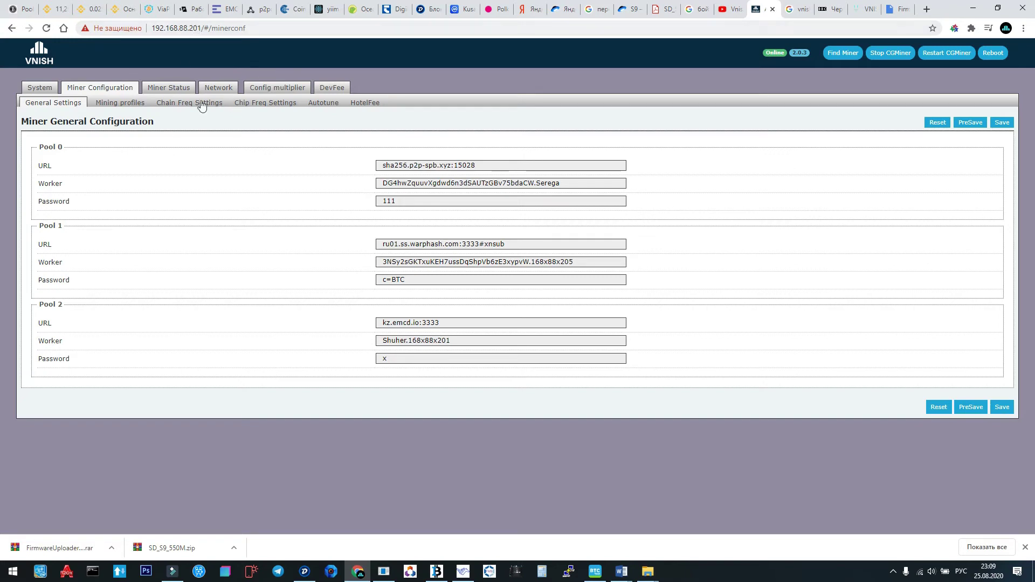
{"action": "left_click", "coordinate": [38, 89]}
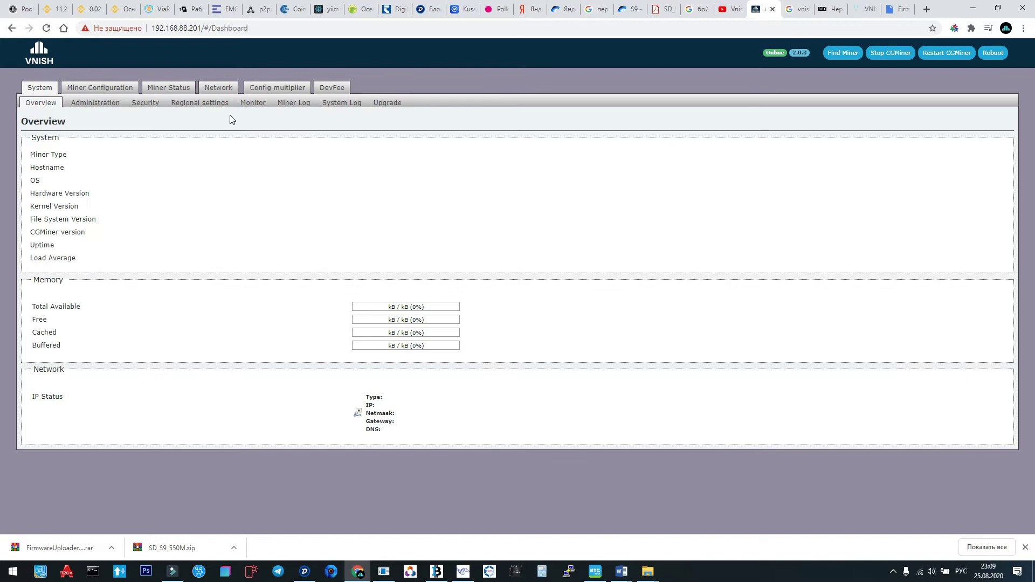
{"action": "left_click", "coordinate": [264, 88]}
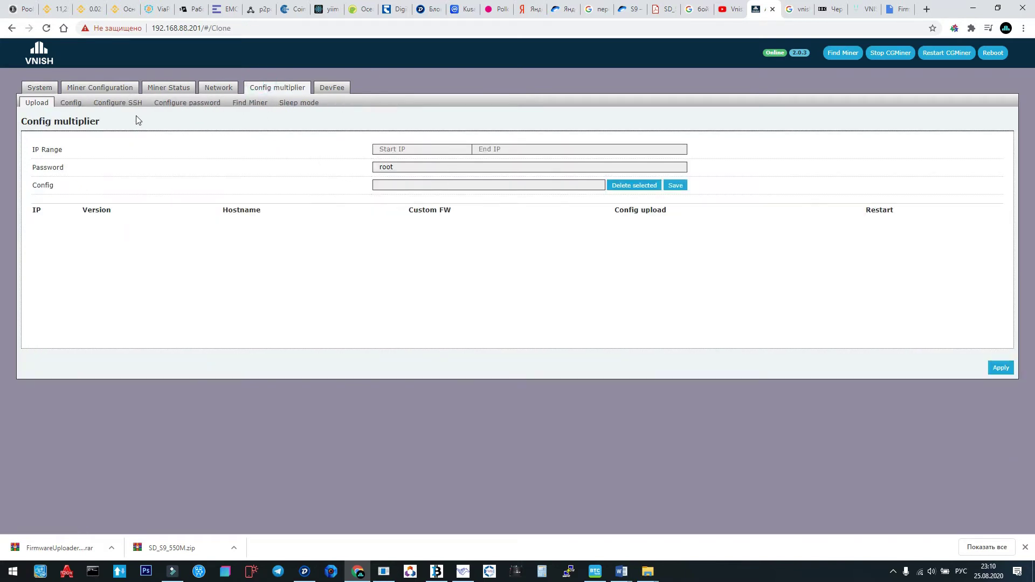
Apply the W + IP worker name to Pools 0, 1 and 2, then reload the page.
{"action": "left_click", "coordinate": [76, 106]}
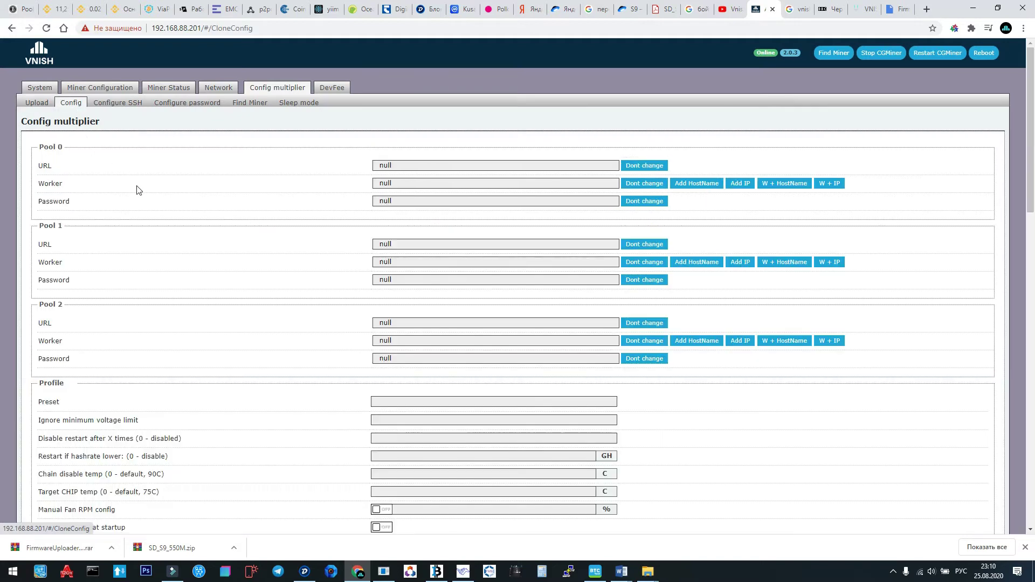
{"action": "left_click", "coordinate": [832, 184]}
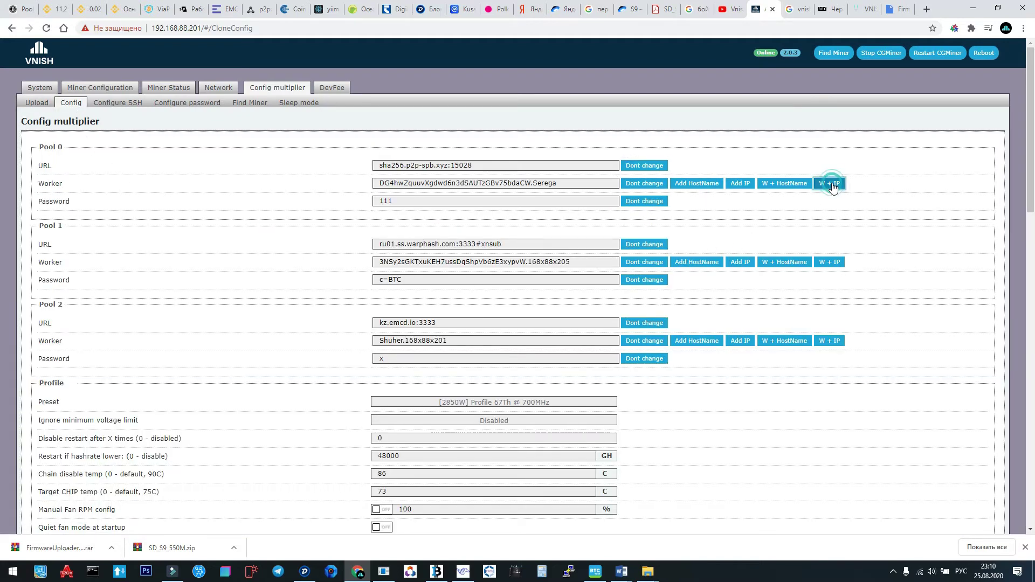
{"action": "left_click", "coordinate": [830, 265]}
{"action": "left_click", "coordinate": [829, 344]}
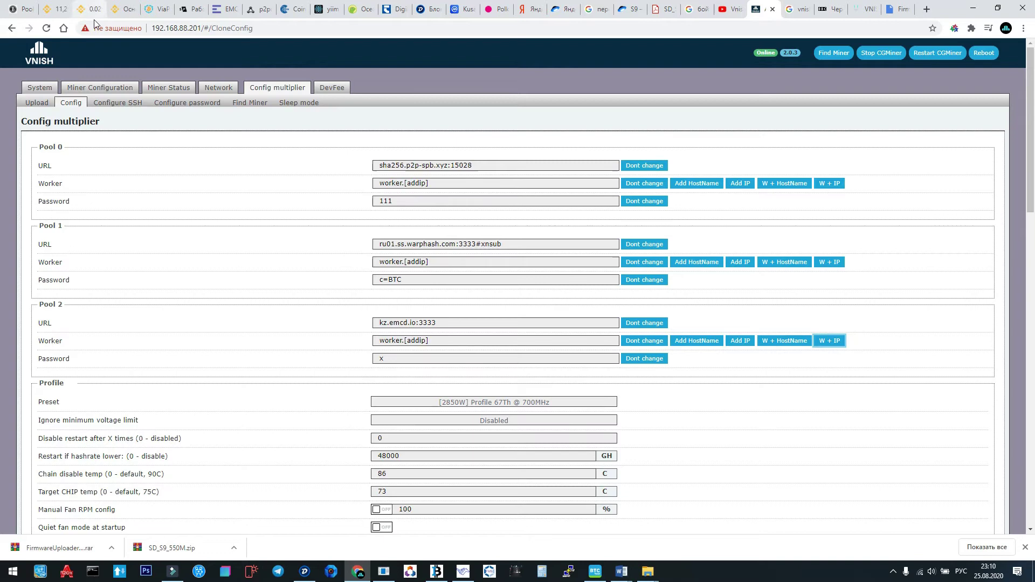
{"action": "left_click", "coordinate": [47, 28]}
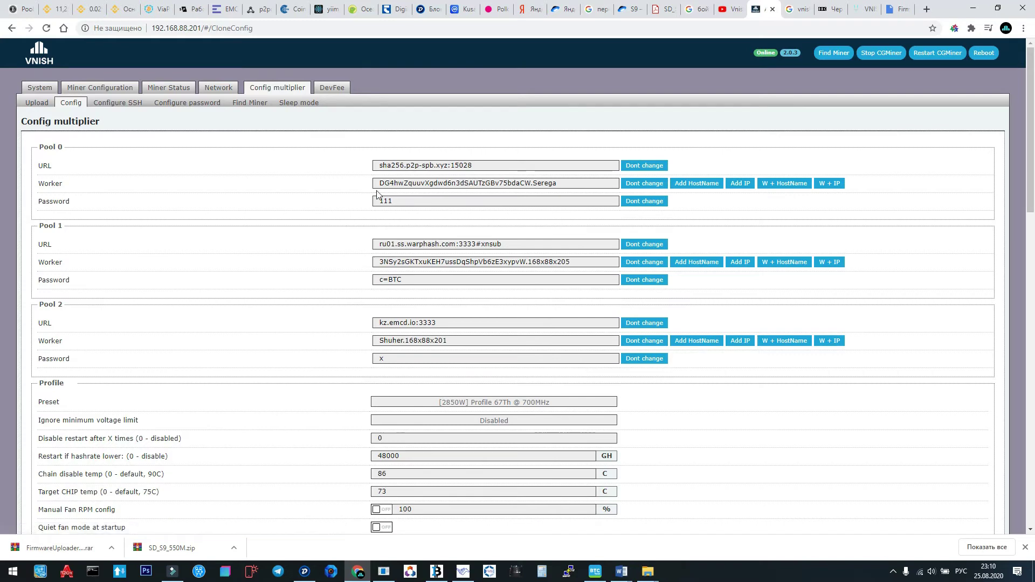
Copy the wallet address from Pool 0's worker and reapply W + IP to all three pools.
{"action": "left_click_drag", "start_coordinate": [381, 183], "coordinate": [532, 193]}
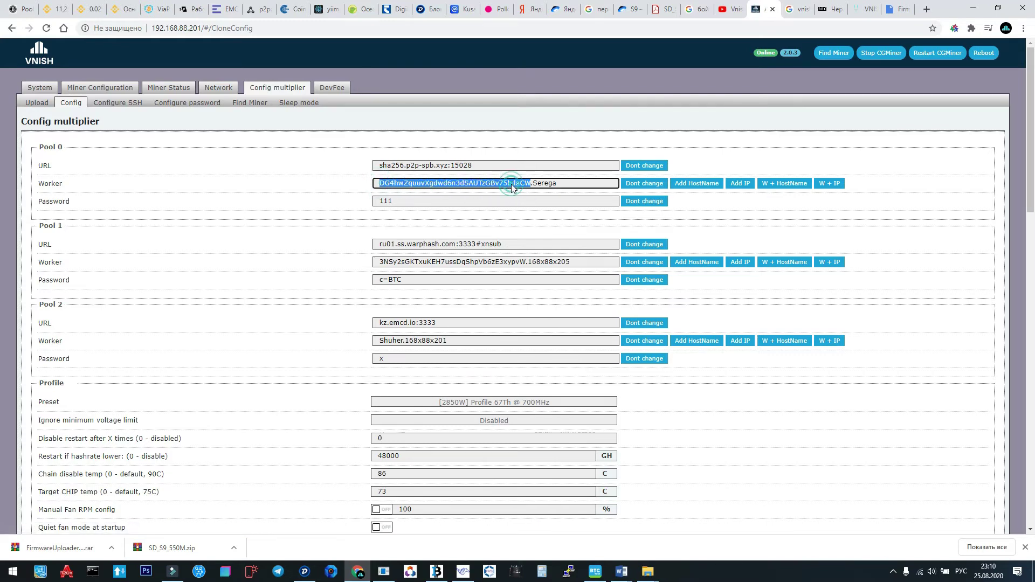
{"action": "right_click", "coordinate": [512, 183]}
{"action": "left_click", "coordinate": [535, 227]}
{"action": "left_click", "coordinate": [829, 184]}
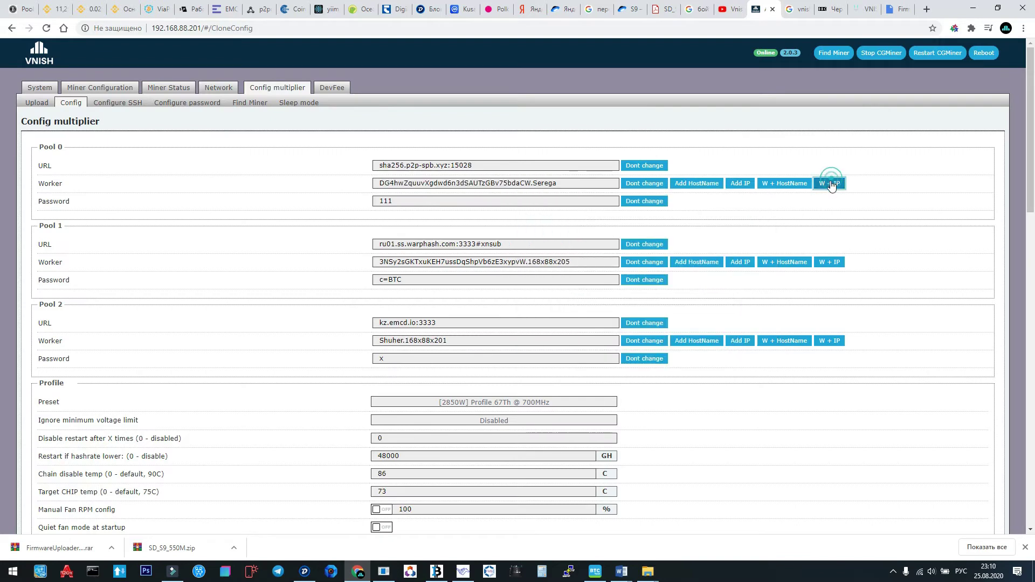
{"action": "left_click", "coordinate": [829, 262]}
{"action": "left_click", "coordinate": [833, 344]}
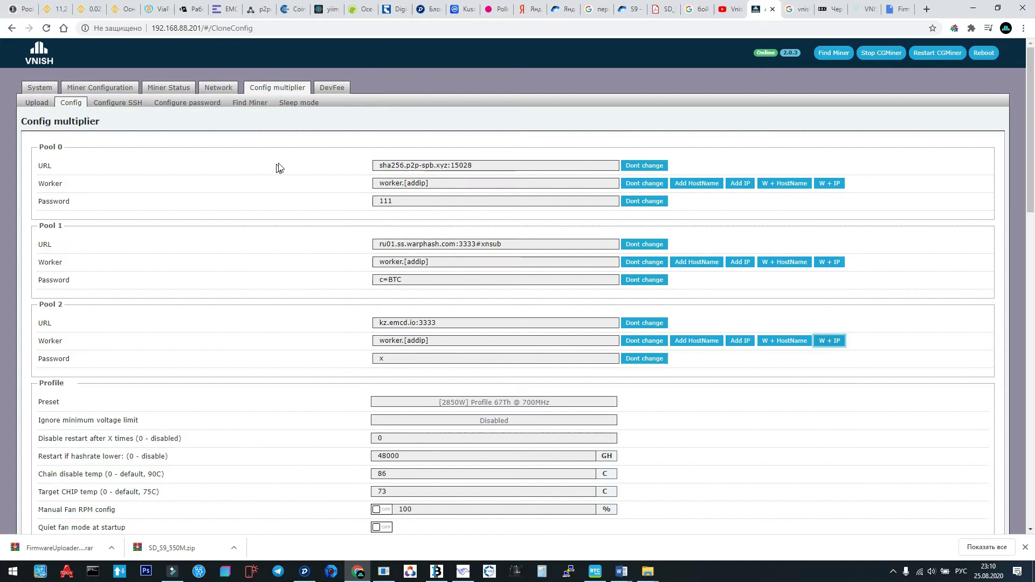
Replace 'worker' with the wallet address in every pool, and change Pool 0's [addip] to .88.201.
{"action": "left_click_drag", "start_coordinate": [403, 183], "coordinate": [368, 186]}
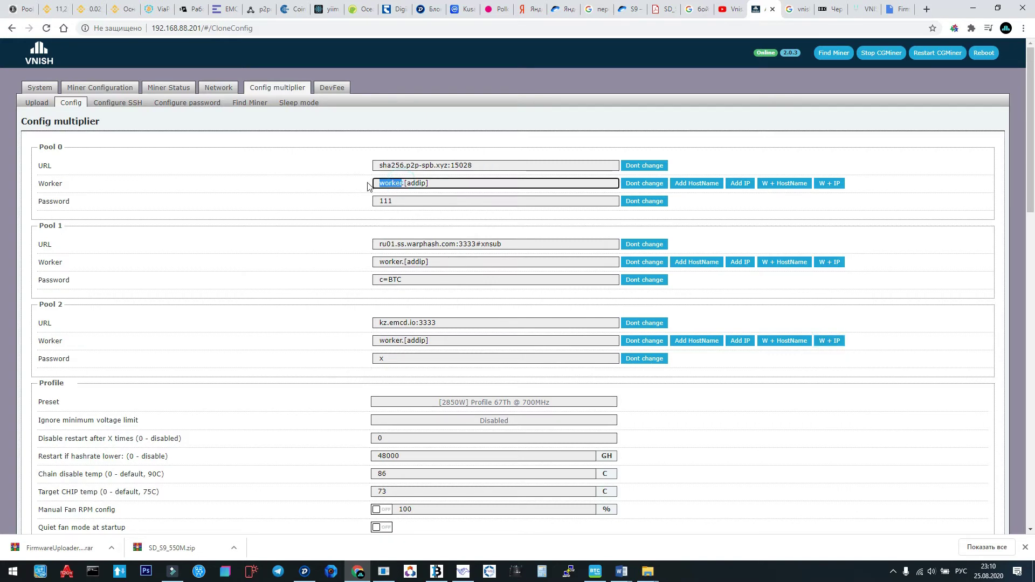
{"action": "key", "text": "BackSpace"}
{"action": "key", "text": "ctrl+v"}
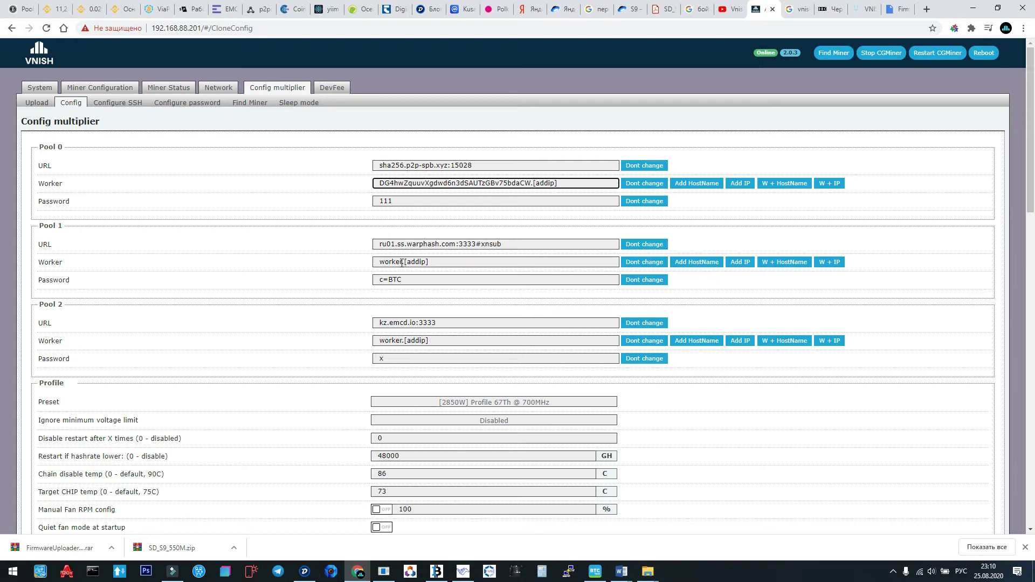
{"action": "left_click_drag", "start_coordinate": [403, 262], "coordinate": [365, 271]}
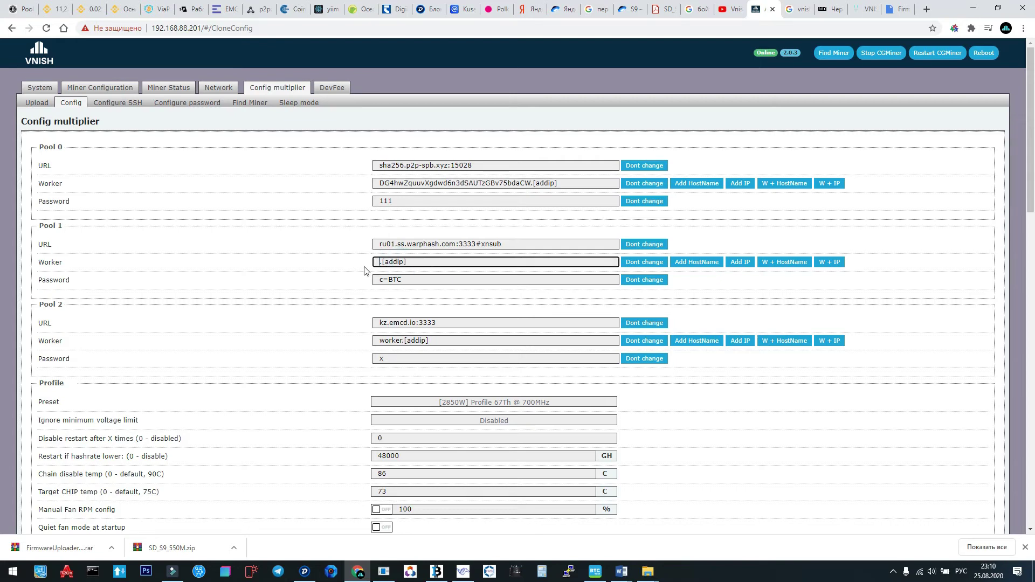
{"action": "key", "text": "ctrl+v"}
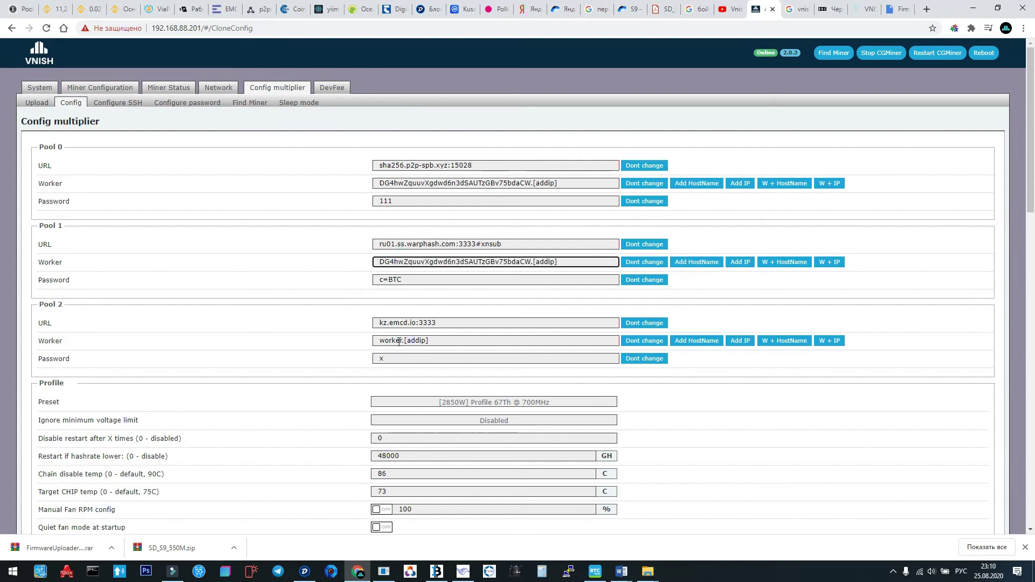
{"action": "left_click_drag", "start_coordinate": [401, 340], "coordinate": [376, 342]}
{"action": "key", "text": "BackSpace"}
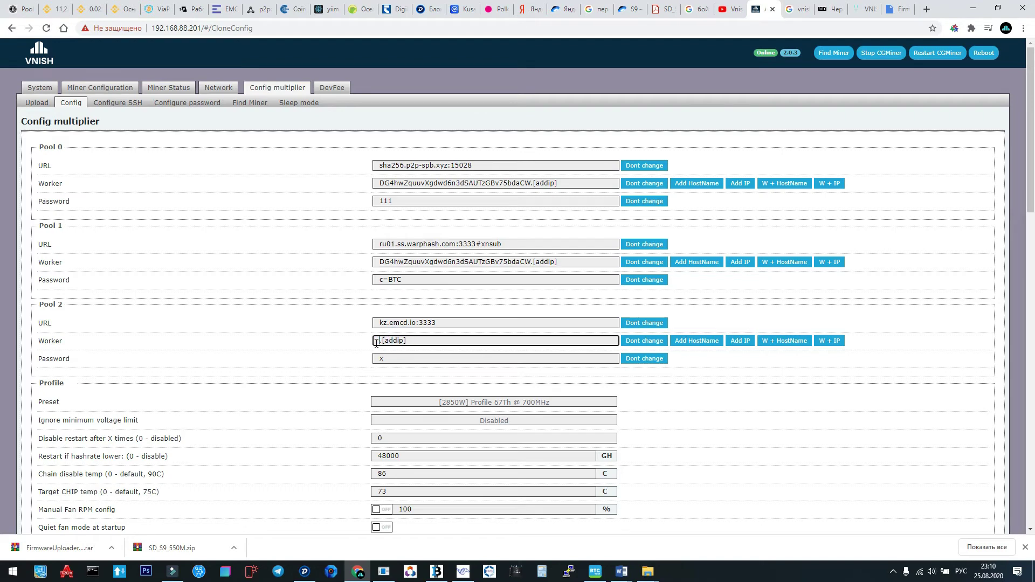
{"action": "key", "text": "ctrl+v"}
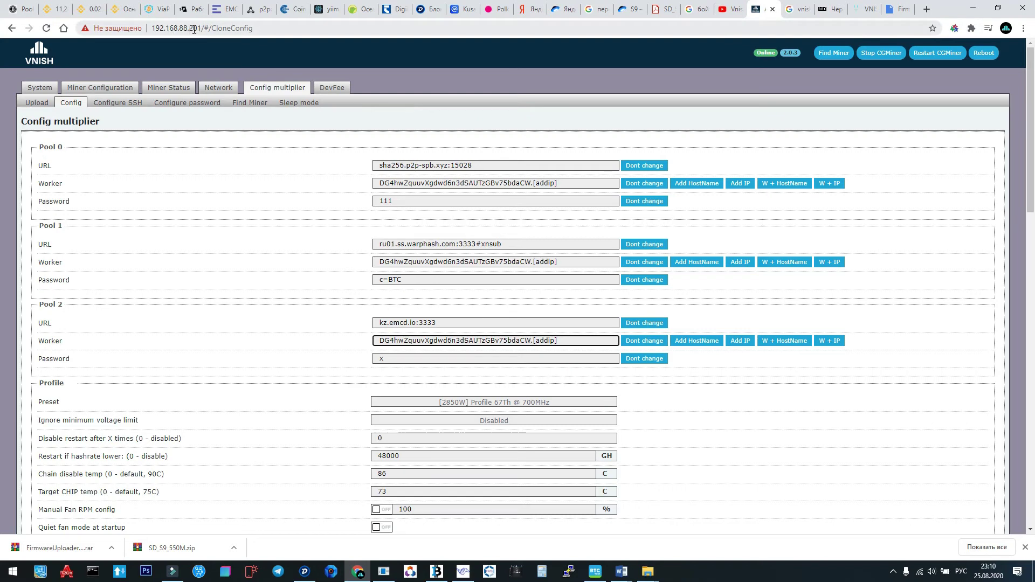
{"action": "left_click_drag", "start_coordinate": [562, 181], "coordinate": [532, 182]}
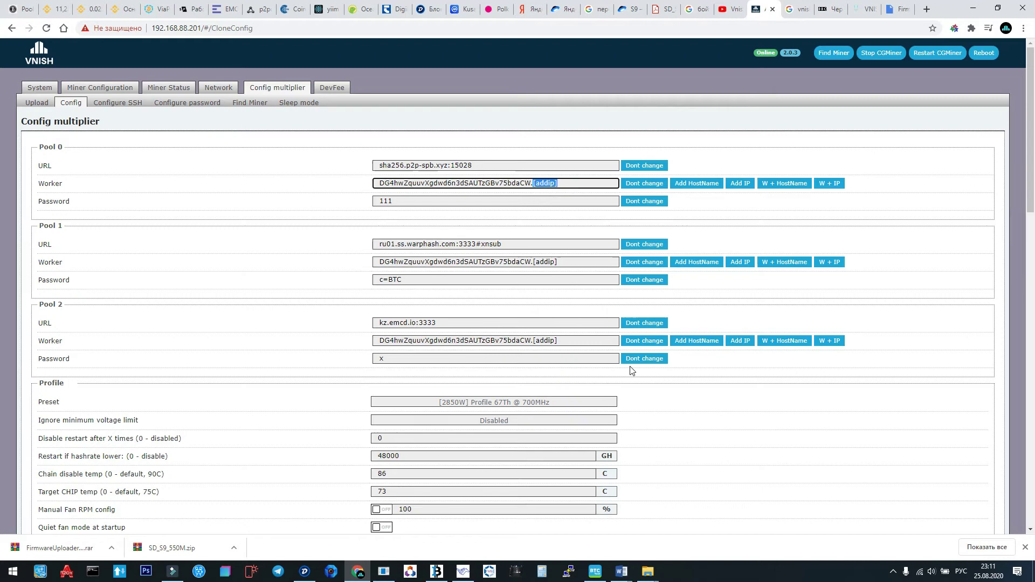
{"action": "type", "text": "88.201"}
Scroll through the Config multiplier Config page to review the pool worker names.
{"action": "scroll", "coordinate": [521, 195], "scroll_direction": "down", "scroll_amount": 7}
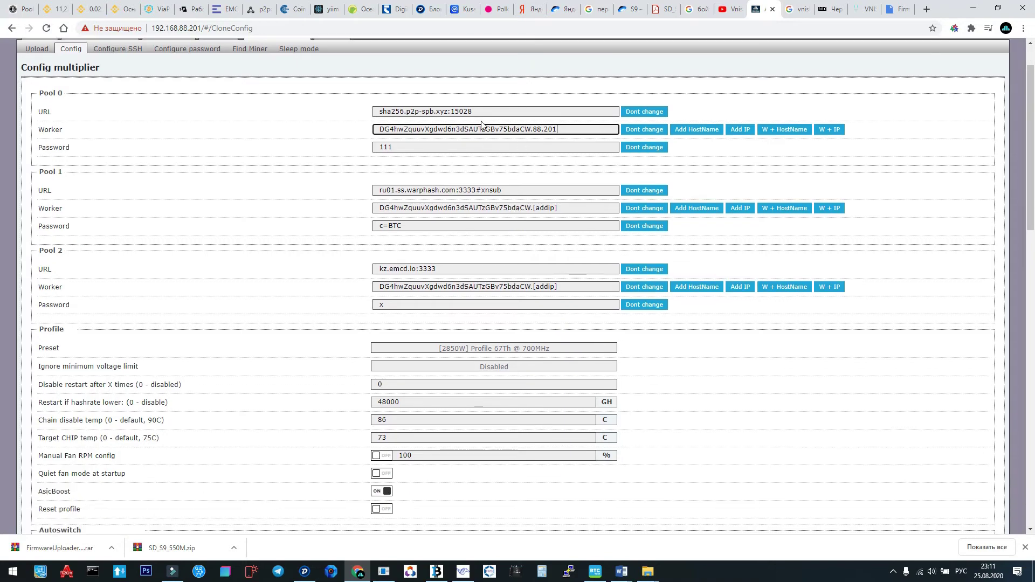
{"action": "scroll", "coordinate": [483, 125], "scroll_direction": "down", "scroll_amount": 10}
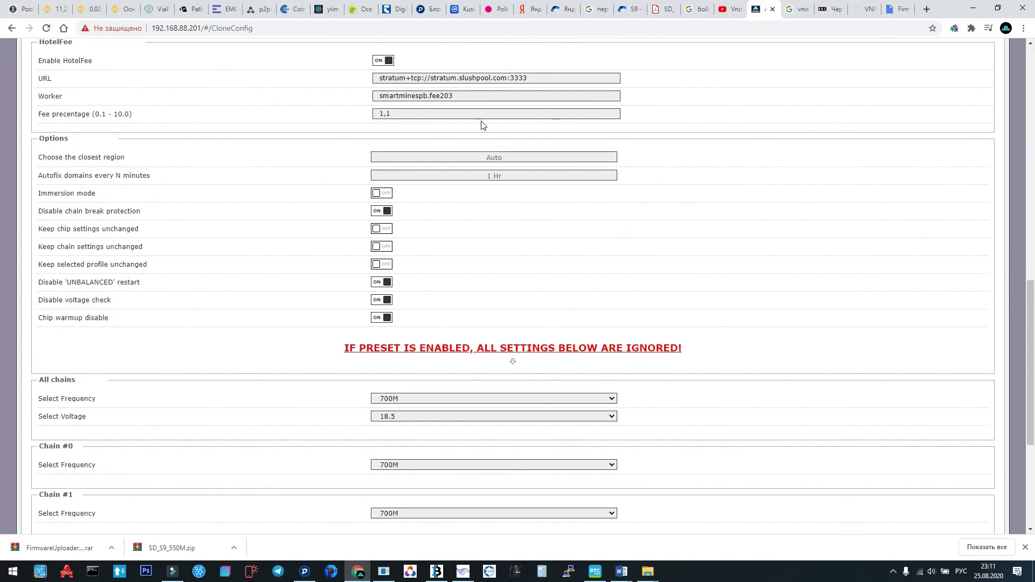
{"action": "scroll", "coordinate": [483, 125], "scroll_direction": "up", "scroll_amount": 17}
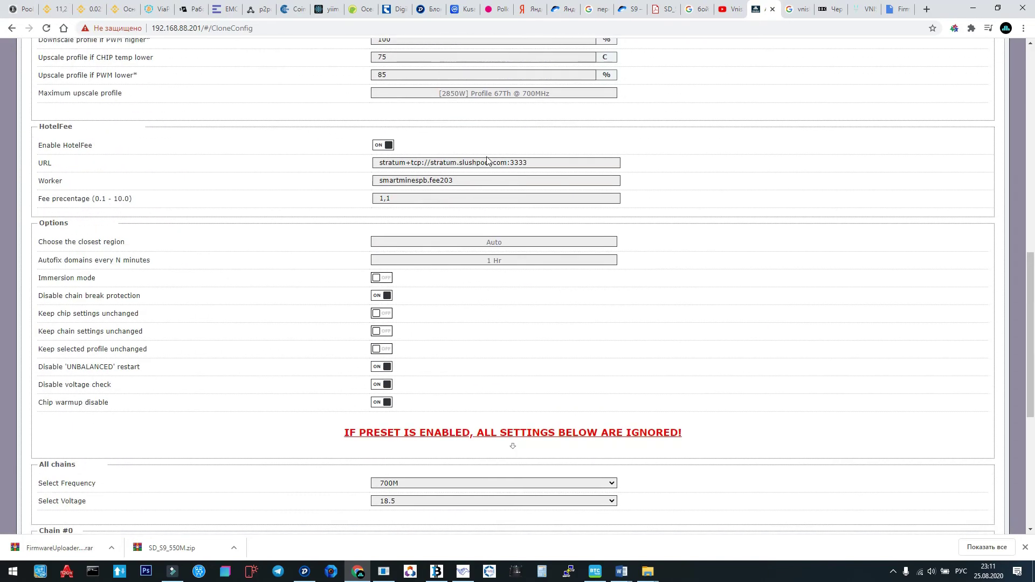
{"action": "scroll", "coordinate": [487, 161], "scroll_direction": "down", "scroll_amount": 17}
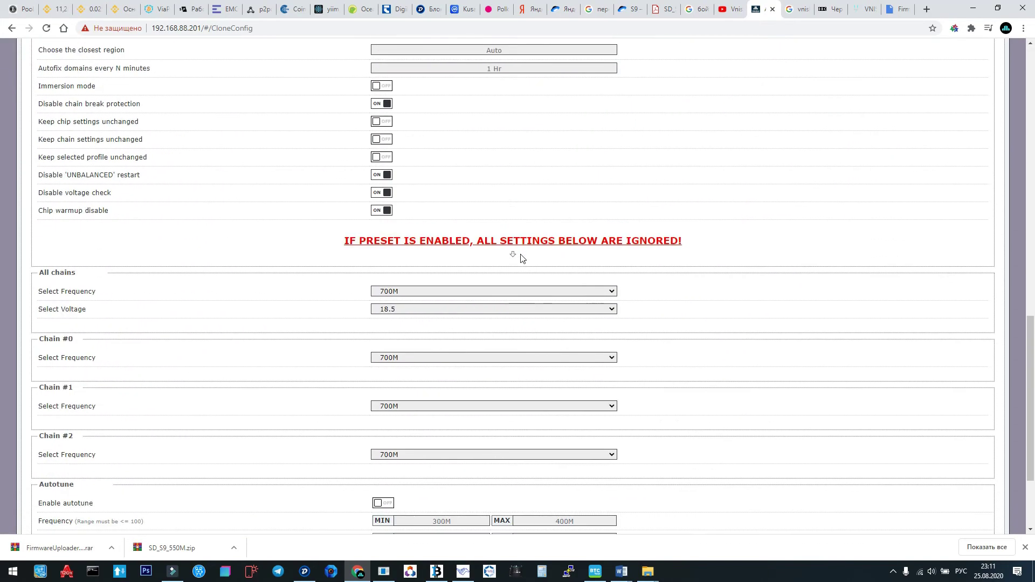
{"action": "scroll", "coordinate": [423, 324], "scroll_direction": "up", "scroll_amount": 17}
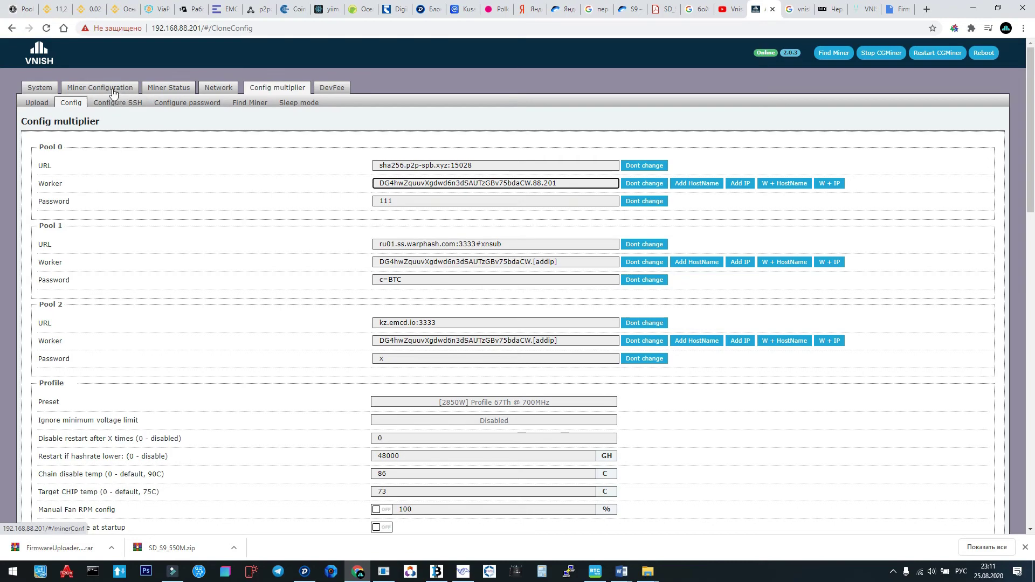
View Mining profiles, then General Settings showing Pool 0 on sha256.p2p-spb.xyz:15028.
{"action": "left_click", "coordinate": [114, 87]}
{"action": "left_click", "coordinate": [119, 102]}
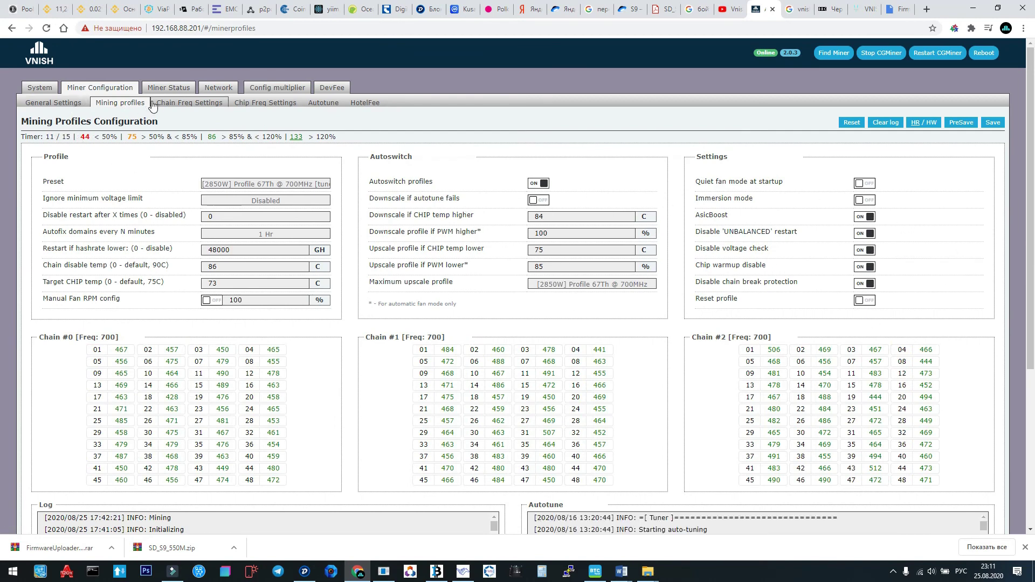
{"action": "left_click", "coordinate": [46, 110]}
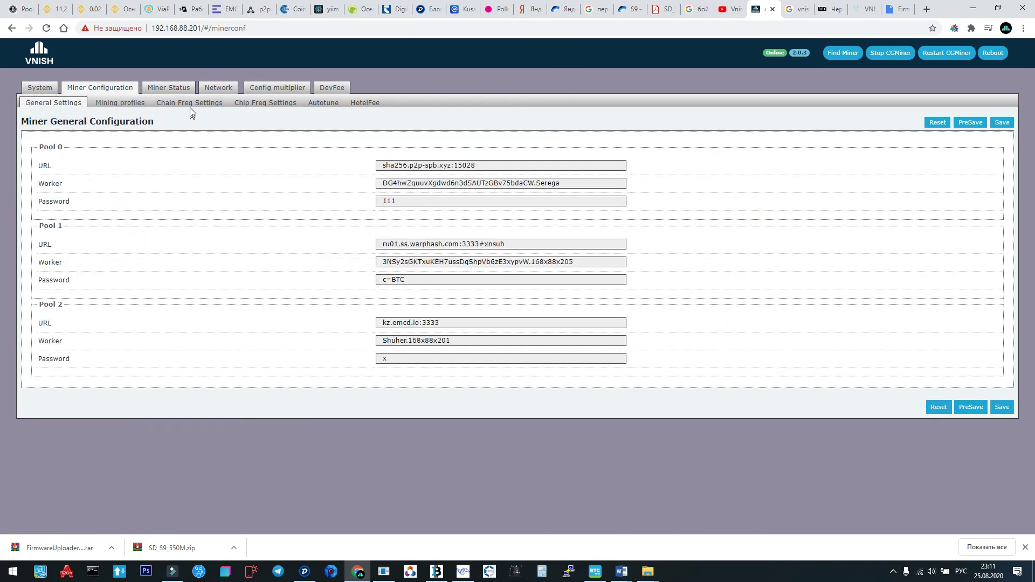
Bring up the Config multiplier profile settings with the pool fields.
{"action": "left_click", "coordinate": [292, 89]}
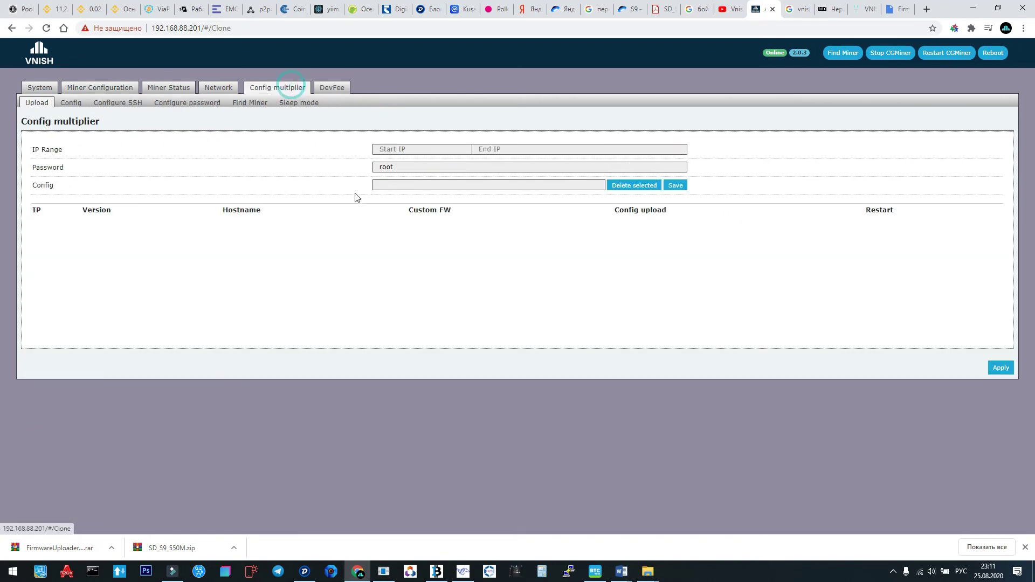
{"action": "left_click", "coordinate": [76, 103]}
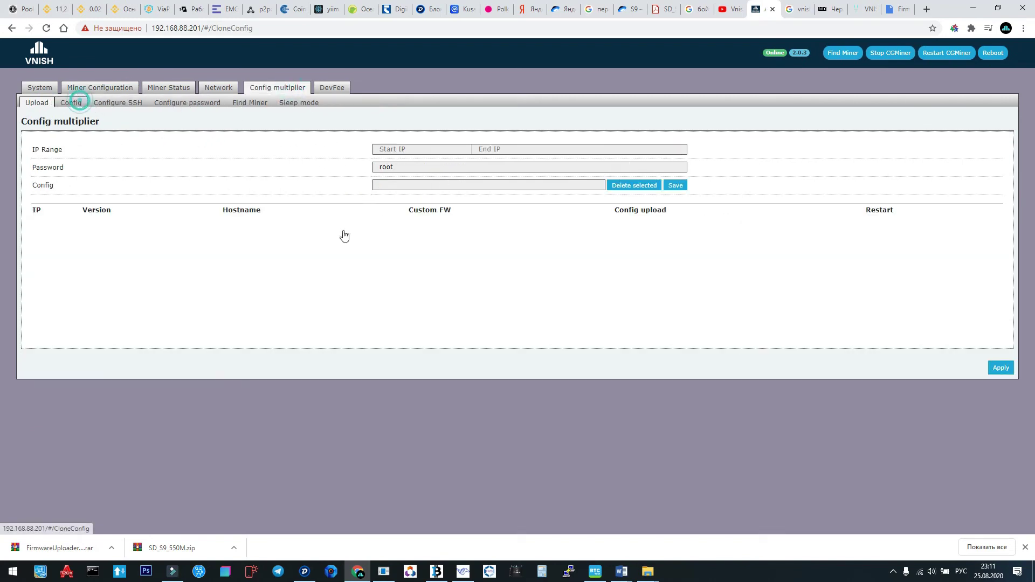
{"action": "scroll", "coordinate": [499, 302], "scroll_direction": "down", "scroll_amount": 12}
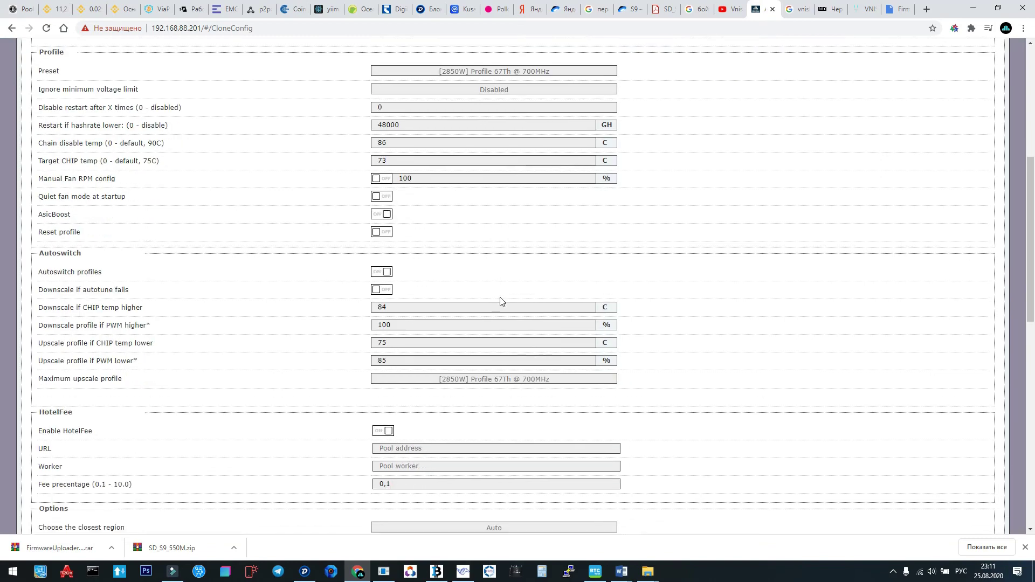
{"action": "scroll", "coordinate": [501, 302], "scroll_direction": "up", "scroll_amount": 7}
{"action": "scroll", "coordinate": [501, 302], "scroll_direction": "down", "scroll_amount": 12}
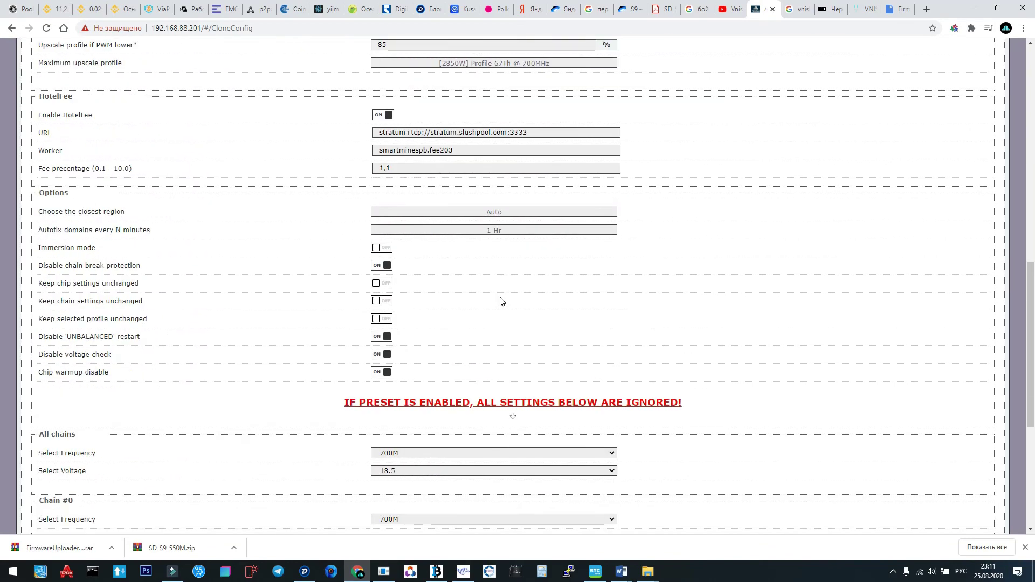
{"action": "scroll", "coordinate": [500, 302], "scroll_direction": "up", "scroll_amount": 8}
{"action": "scroll", "coordinate": [501, 302], "scroll_direction": "up", "scroll_amount": 10}
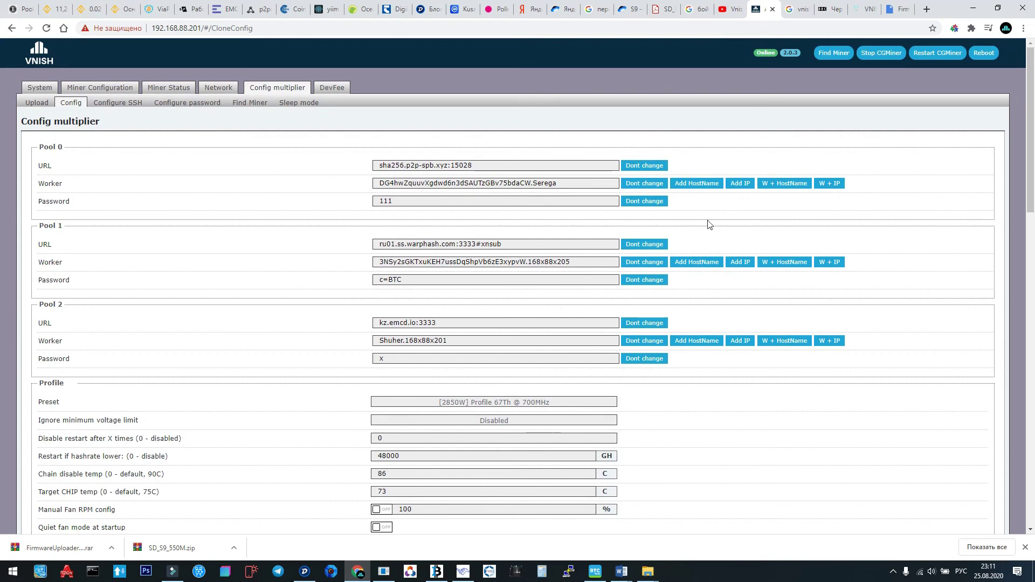
Set Pool 0's worker to the wallet address followed by the [addip] suffix.
{"action": "left_click", "coordinate": [832, 184]}
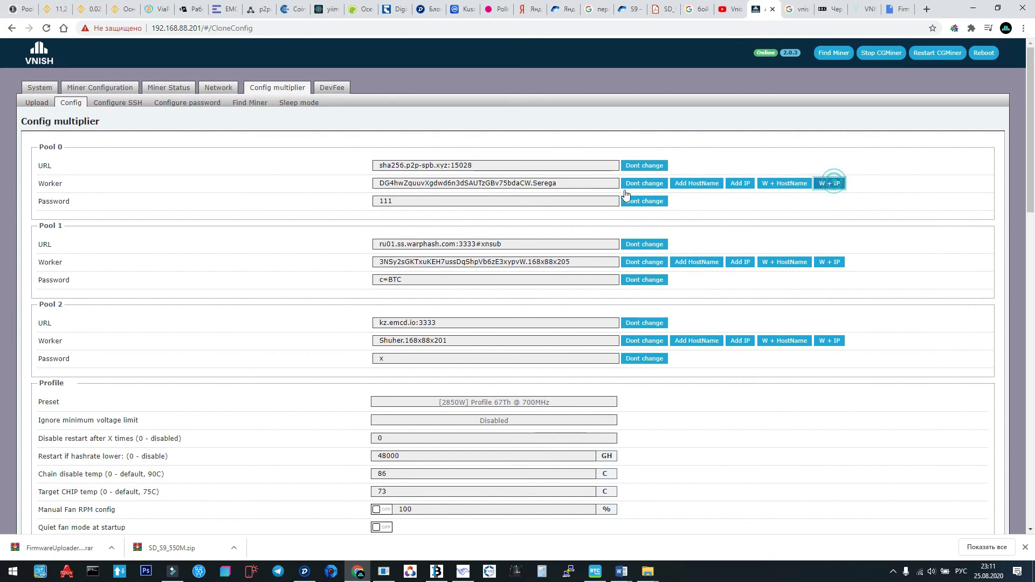
{"action": "double_click", "coordinate": [403, 183]}
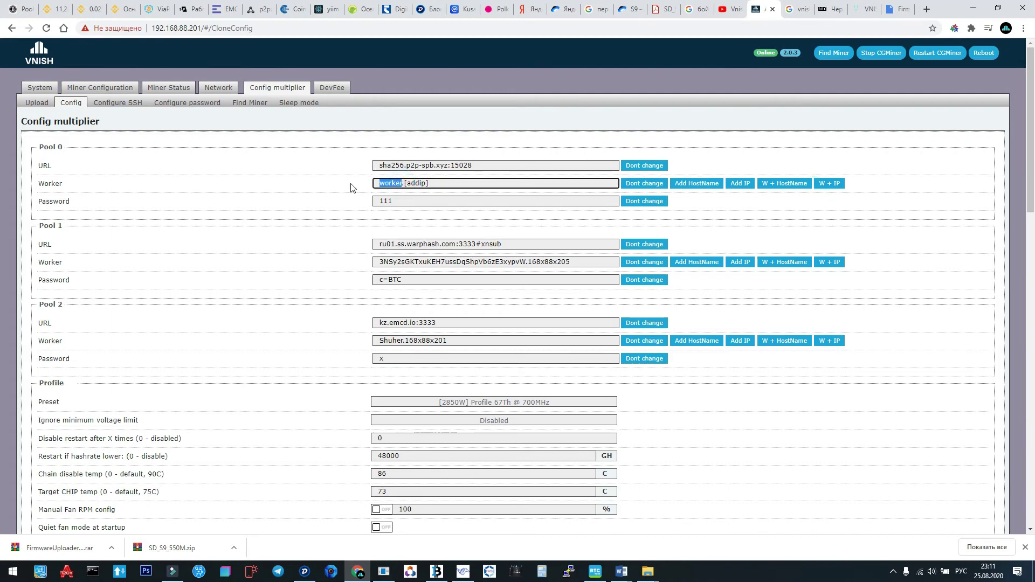
{"action": "type", "text": "DG4hwZquuvXgdwd6n3dSAUTzGBv75bdaCW"}
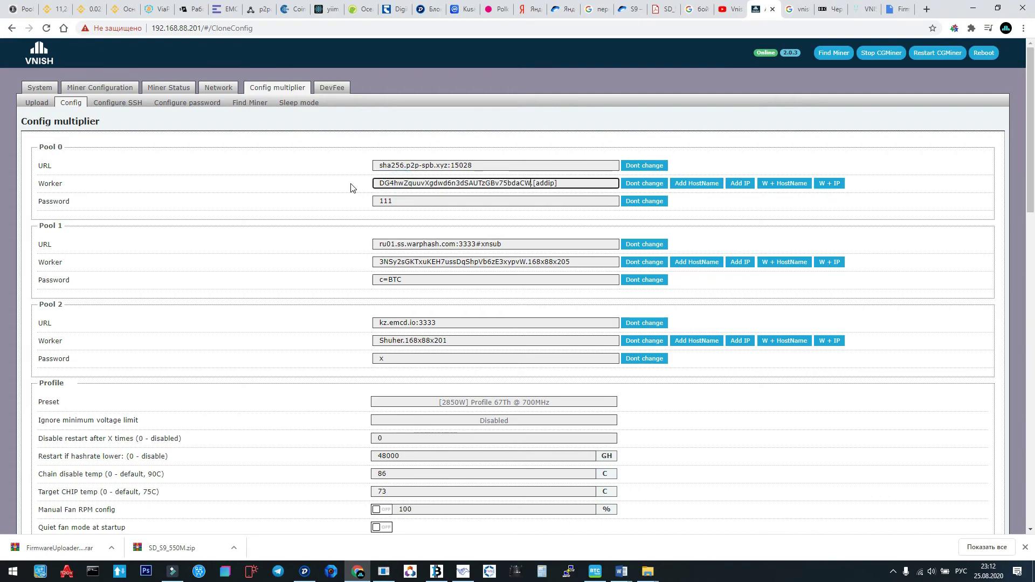
{"action": "scroll", "coordinate": [528, 219], "scroll_direction": "down", "scroll_amount": 3}
{"action": "scroll", "coordinate": [531, 218], "scroll_direction": "up", "scroll_amount": 2}
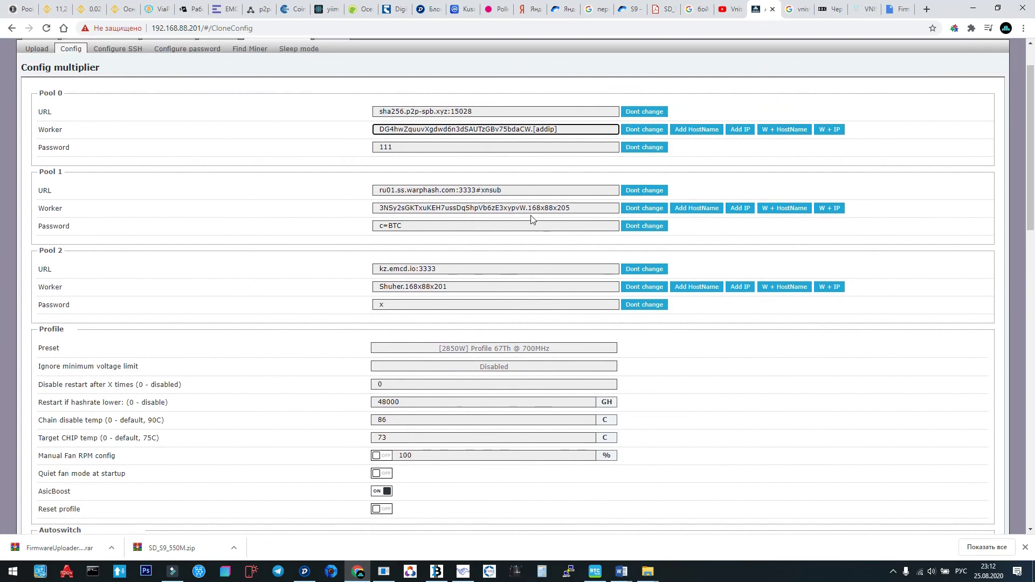
{"action": "scroll", "coordinate": [550, 247], "scroll_direction": "down", "scroll_amount": 15}
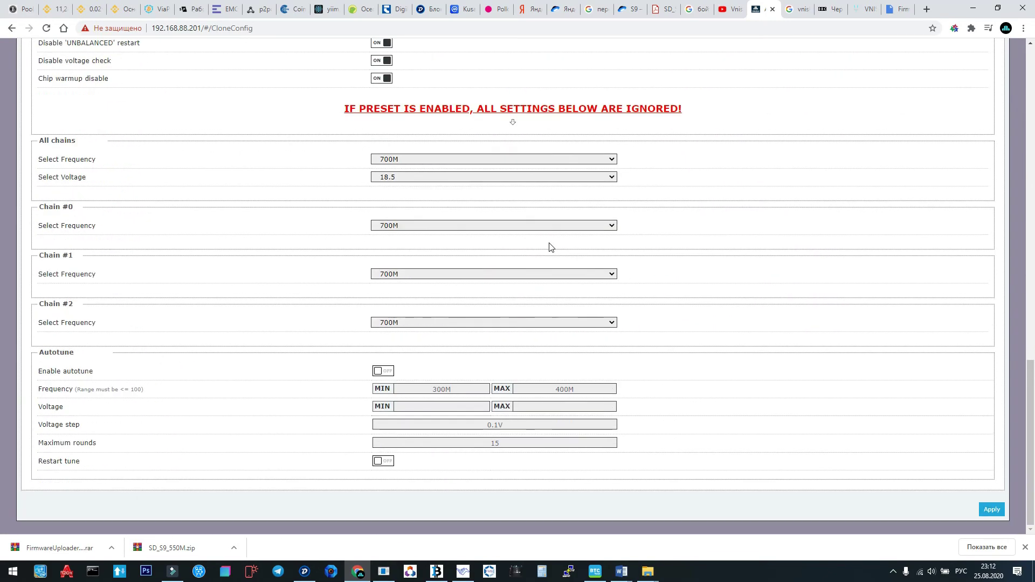
Apply the multiplier config and save it as profile '444'.
{"action": "left_click", "coordinate": [991, 510]}
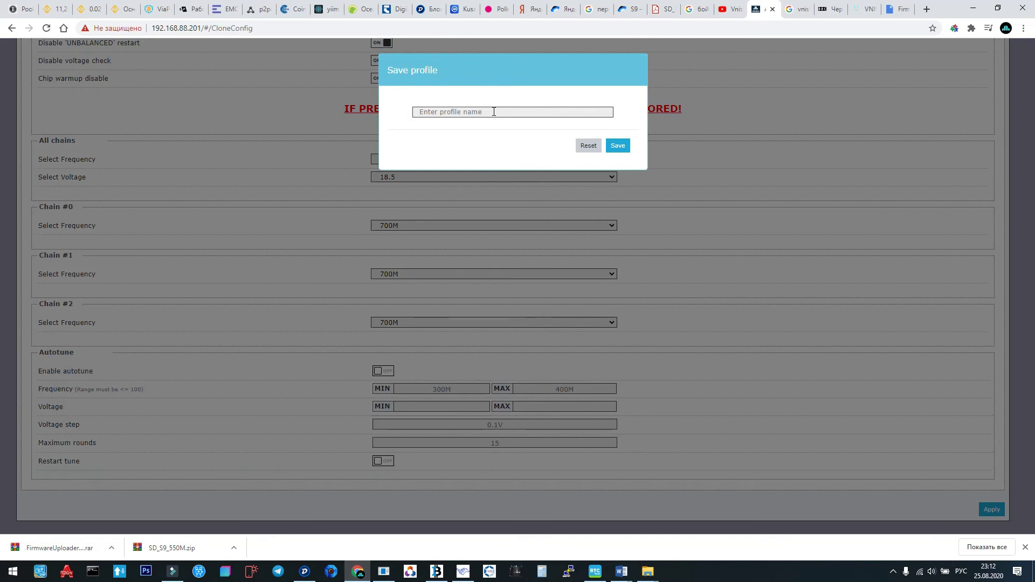
{"action": "left_click", "coordinate": [493, 112]}
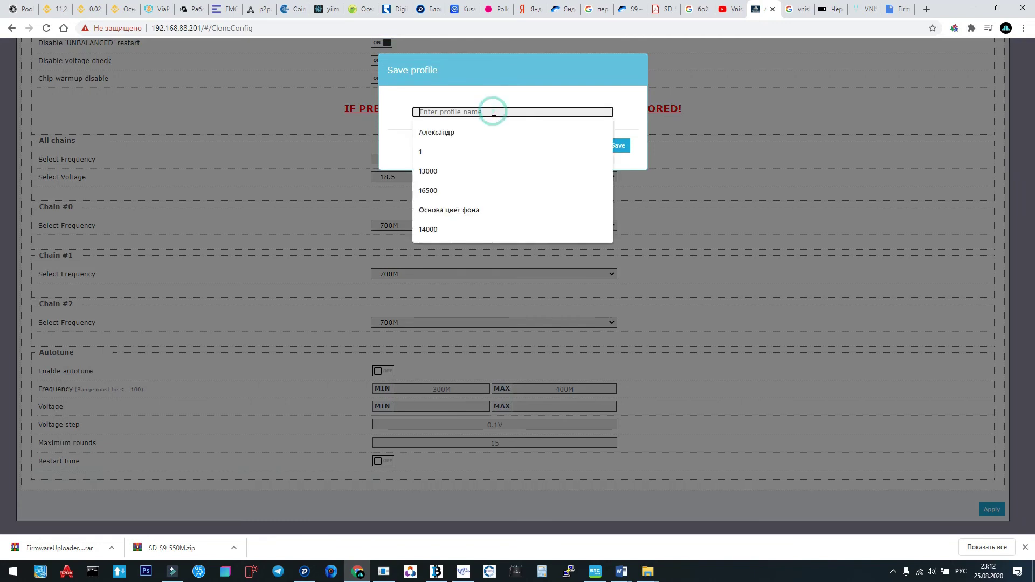
{"action": "type", "text": "4"}
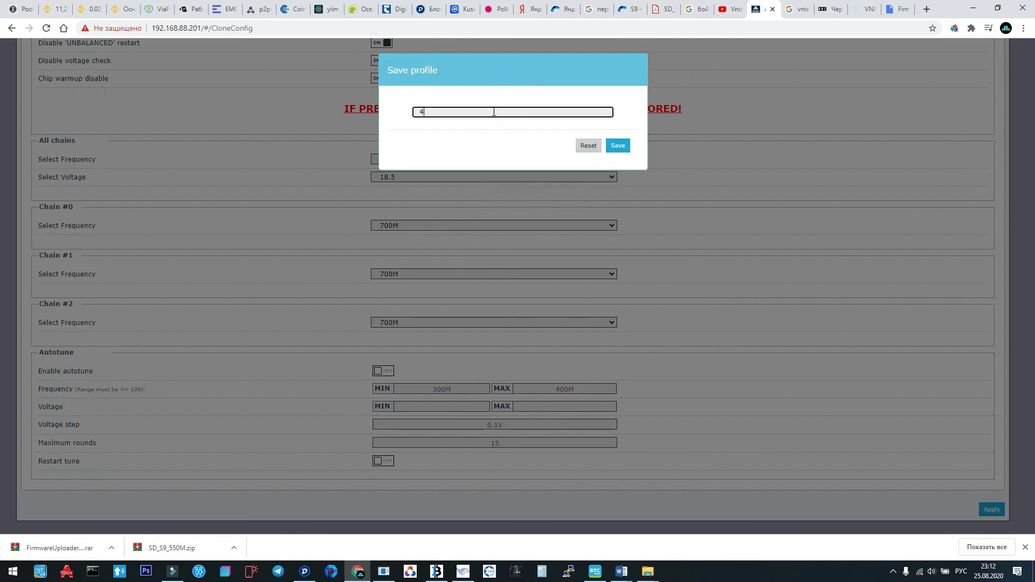
{"action": "type", "text": "44"}
{"action": "left_click", "coordinate": [623, 147]}
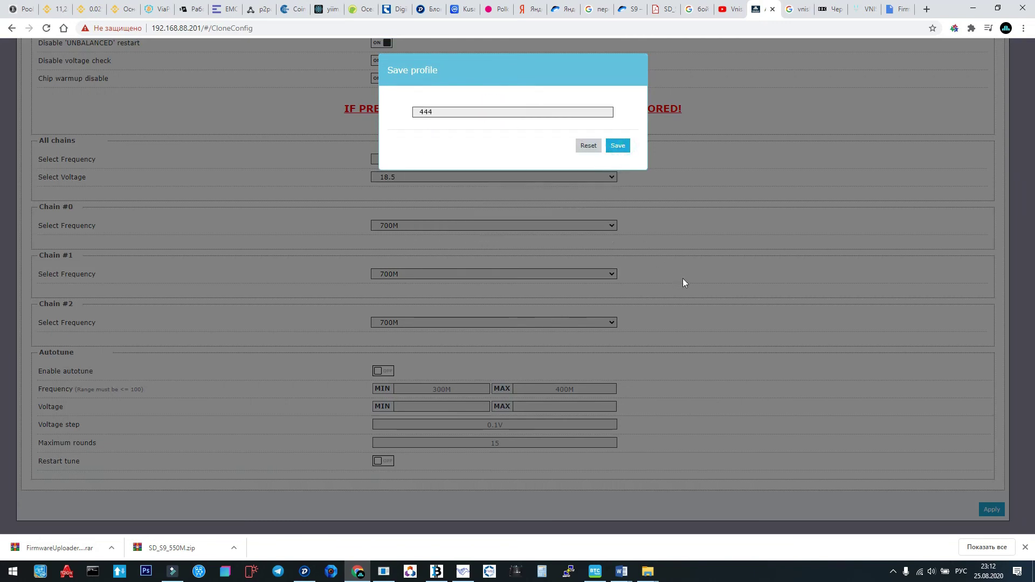
Go to the Config multiplier Upload page.
{"action": "scroll", "coordinate": [713, 295], "scroll_direction": "up", "scroll_amount": 6}
{"action": "scroll", "coordinate": [713, 295], "scroll_direction": "up", "scroll_amount": 10}
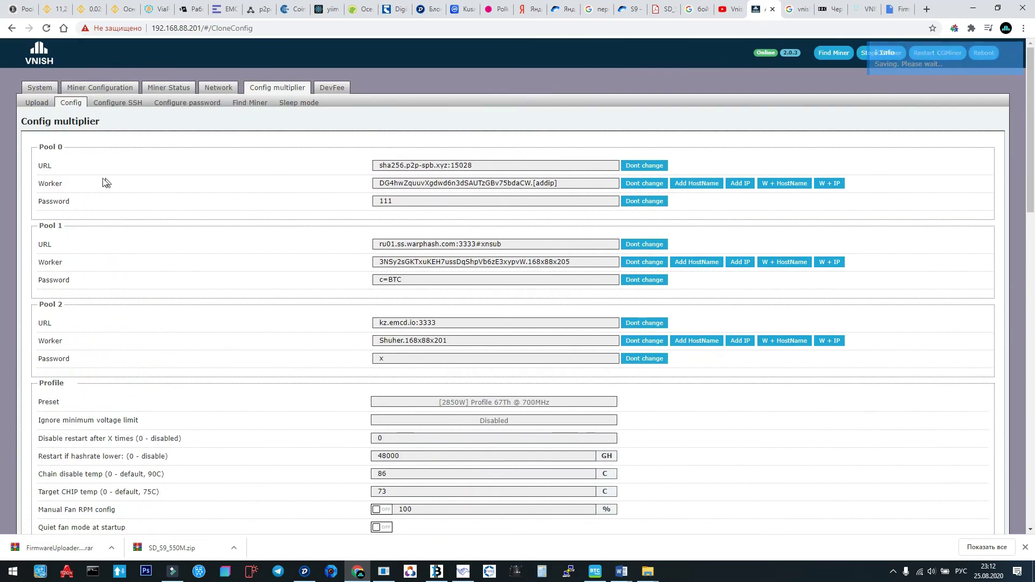
{"action": "left_click", "coordinate": [36, 102]}
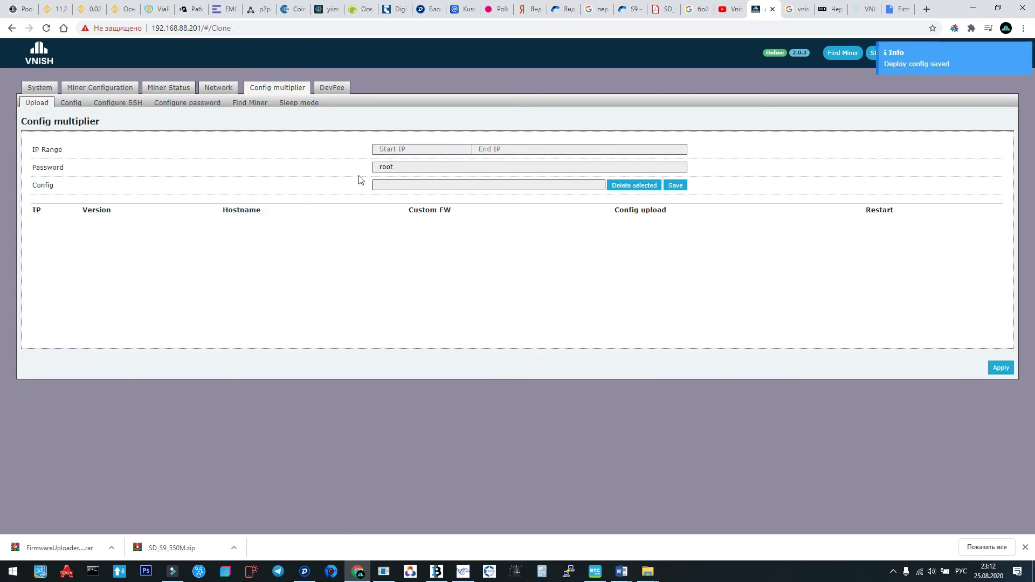
Select the saved config '444' in the Upload page's Config list.
{"action": "left_click", "coordinate": [391, 151]}
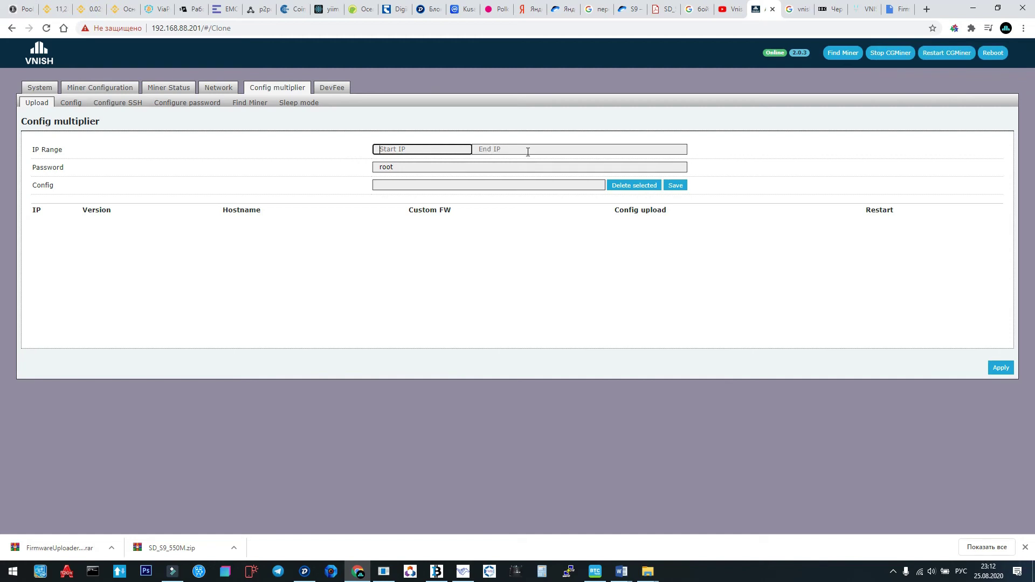
{"action": "left_click", "coordinate": [406, 188]}
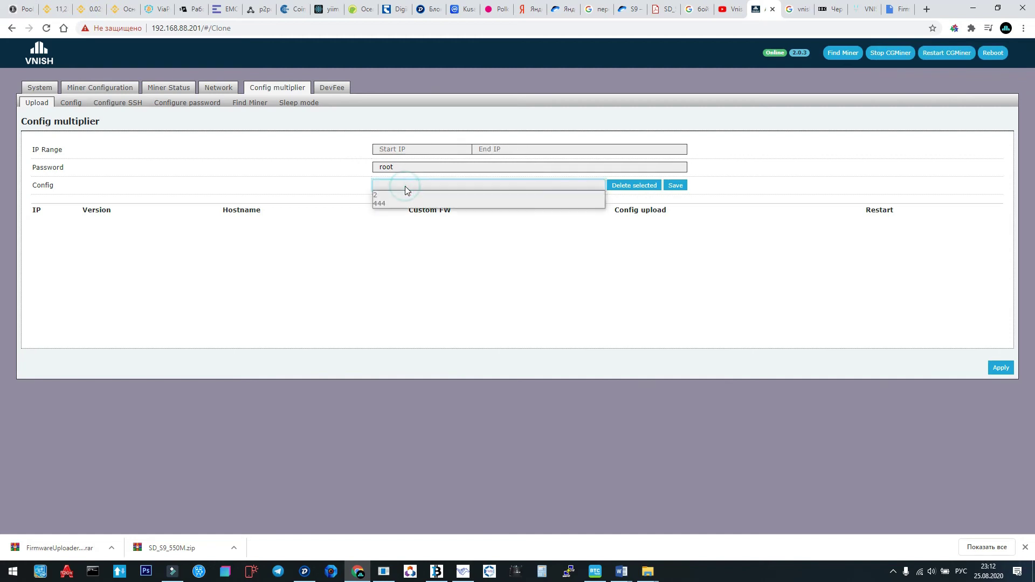
{"action": "left_click", "coordinate": [404, 204]}
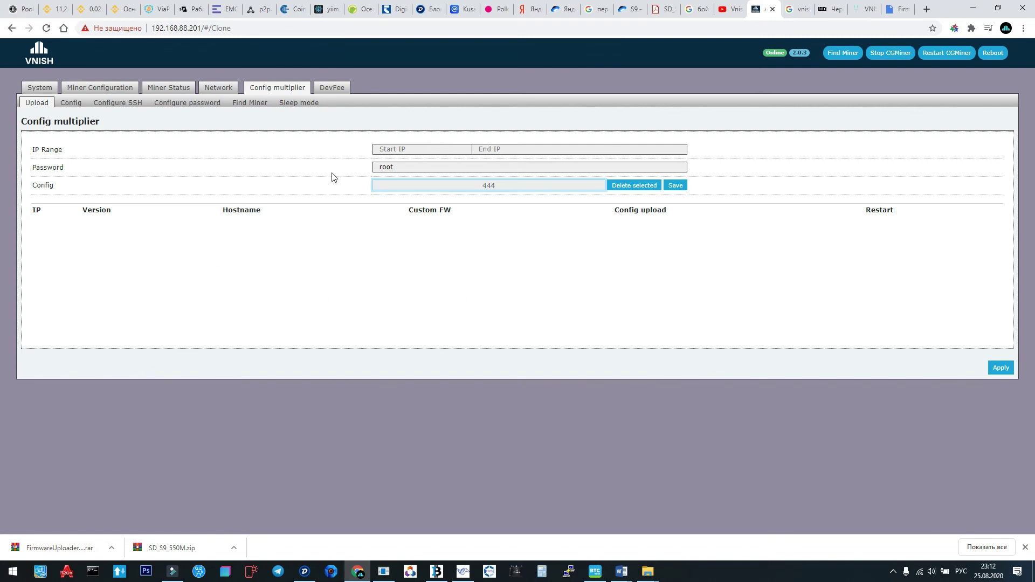
{"action": "left_click", "coordinate": [595, 572]}
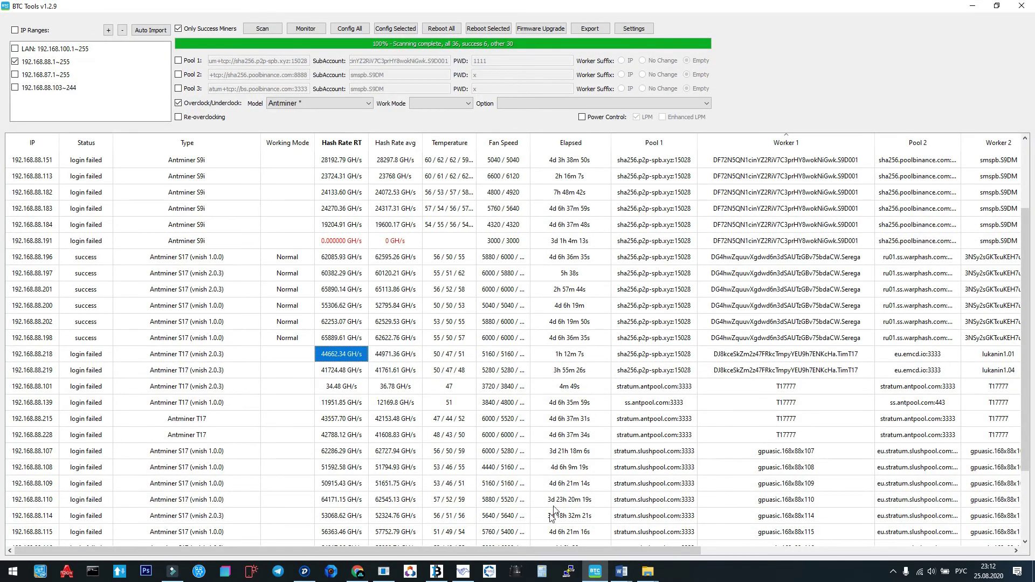
{"action": "scroll", "coordinate": [559, 466], "scroll_direction": "down", "scroll_amount": 1}
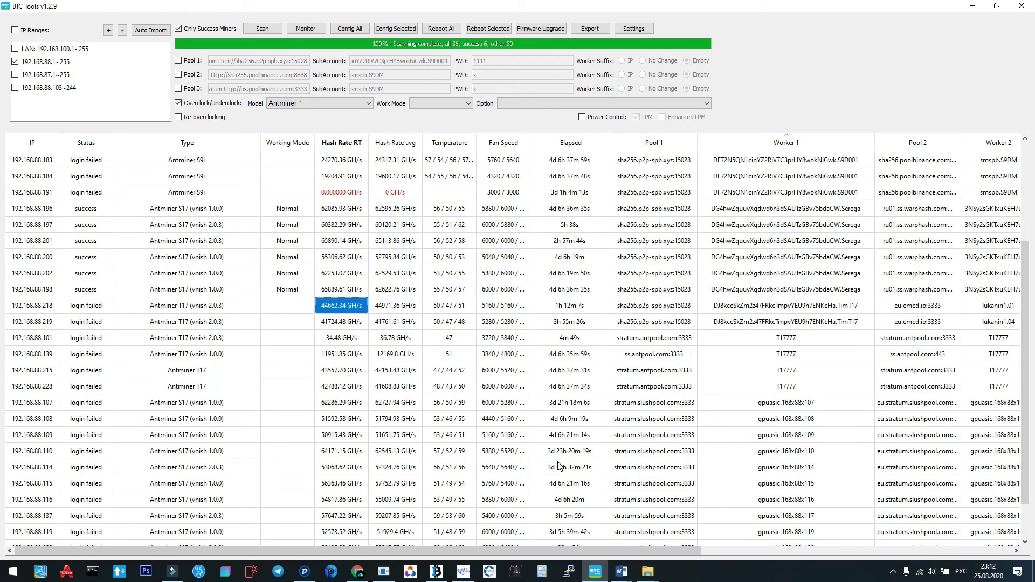
{"action": "scroll", "coordinate": [559, 467], "scroll_direction": "down", "scroll_amount": 1}
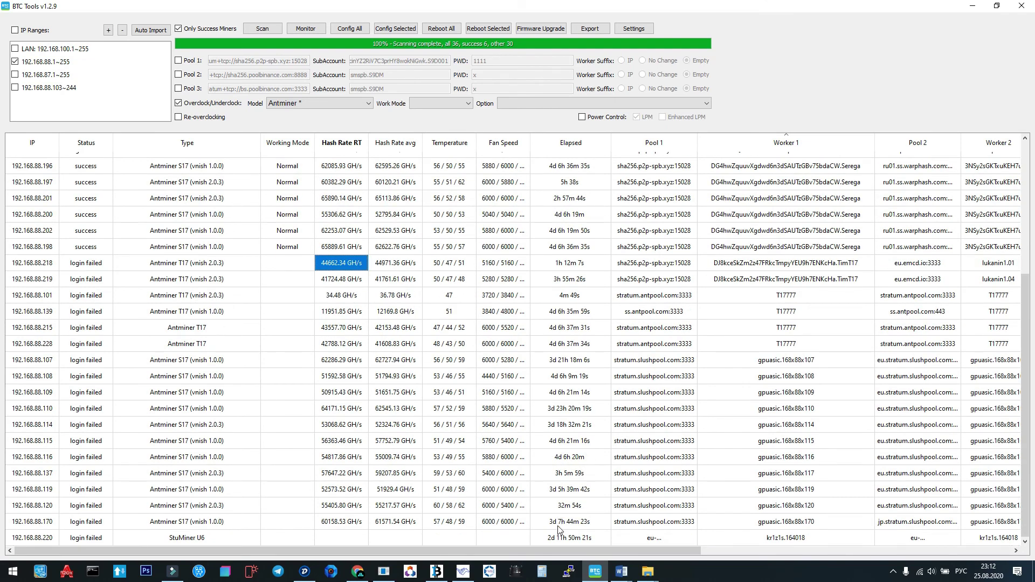
{"action": "left_click_drag", "start_coordinate": [550, 548], "coordinate": [627, 549]}
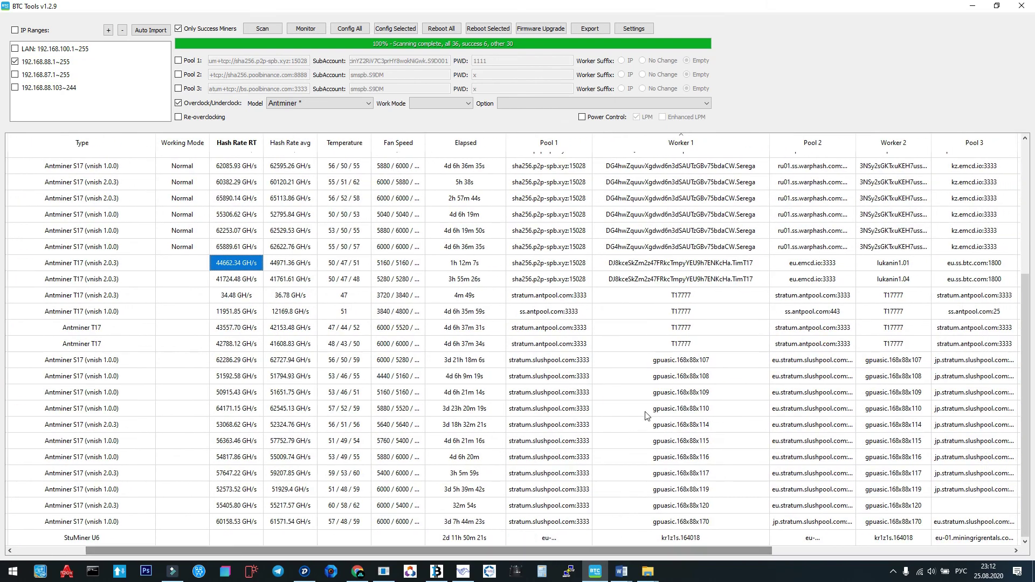
{"action": "left_click", "coordinate": [671, 360]}
{"action": "left_click", "coordinate": [671, 376]}
{"action": "left_click", "coordinate": [675, 393]}
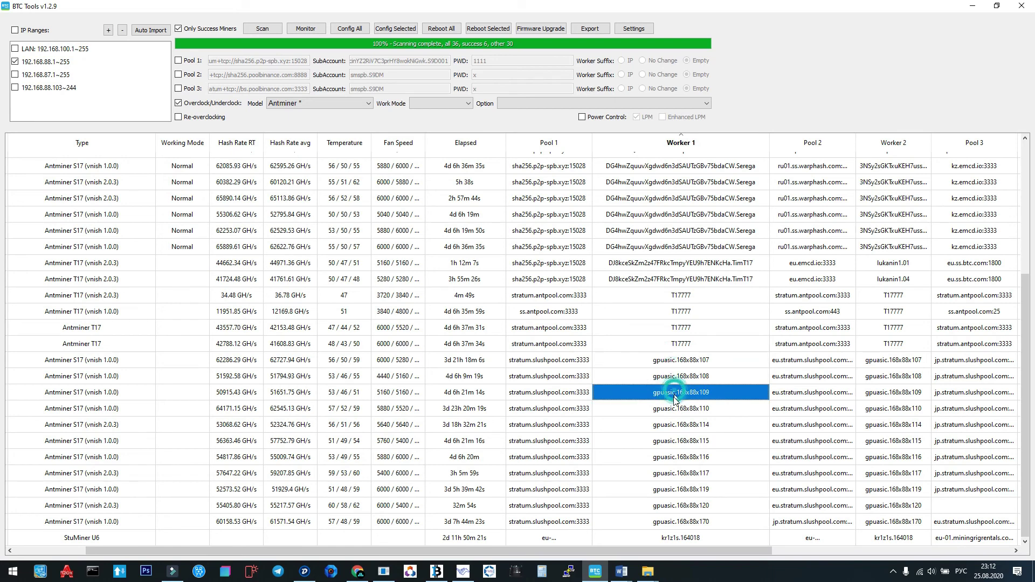
{"action": "left_click", "coordinate": [675, 408]}
{"action": "left_click", "coordinate": [668, 427]}
{"action": "left_click", "coordinate": [668, 441]}
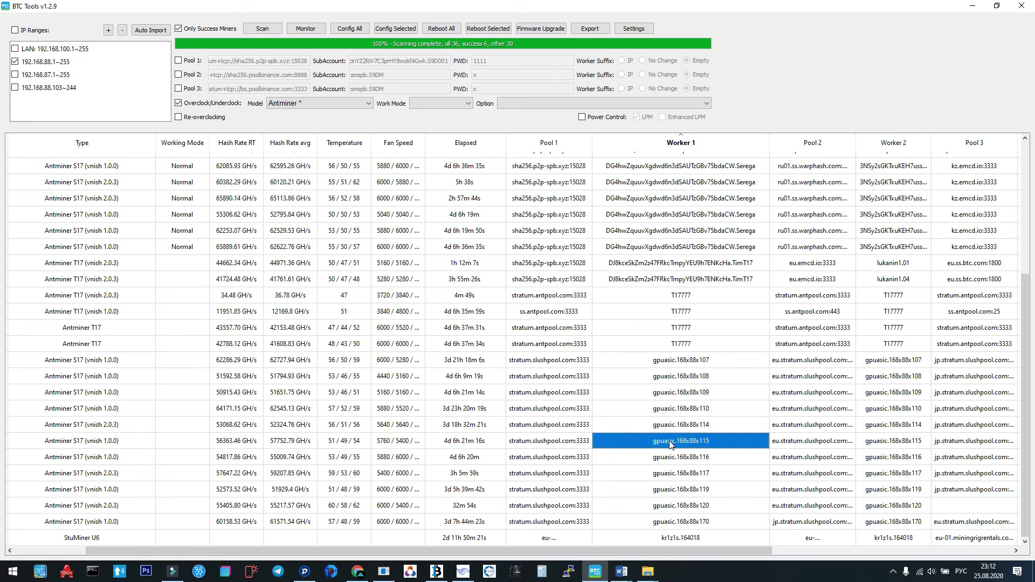
{"action": "left_click", "coordinate": [668, 458]}
{"action": "left_click", "coordinate": [665, 474]}
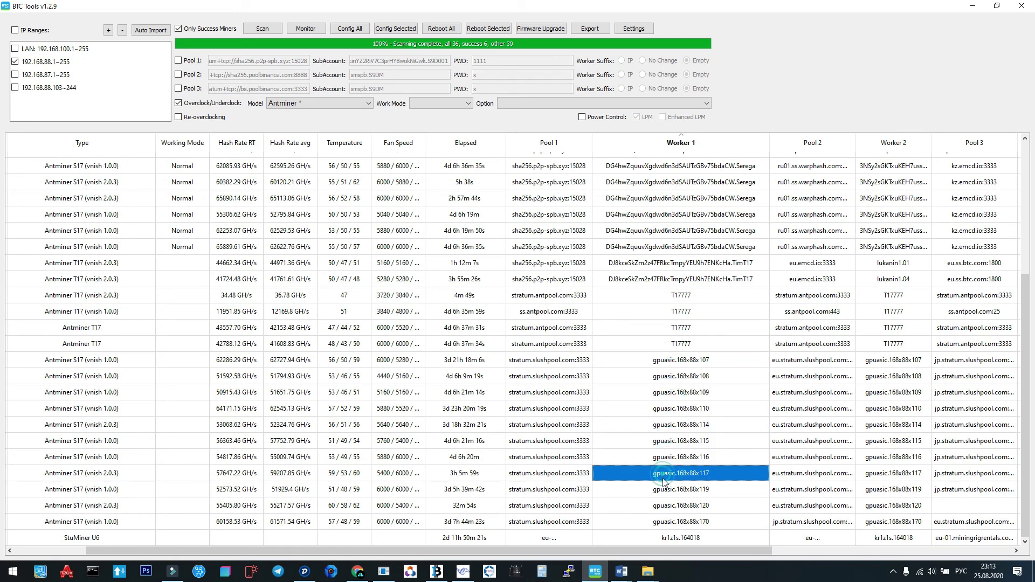
{"action": "left_click", "coordinate": [667, 491]}
{"action": "left_click", "coordinate": [664, 509]}
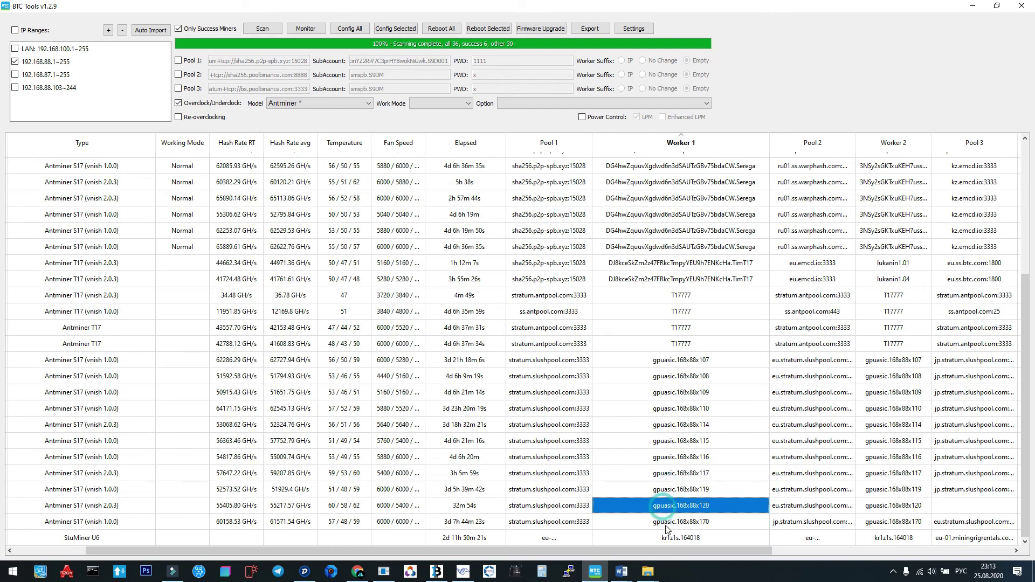
{"action": "left_click", "coordinate": [667, 523]}
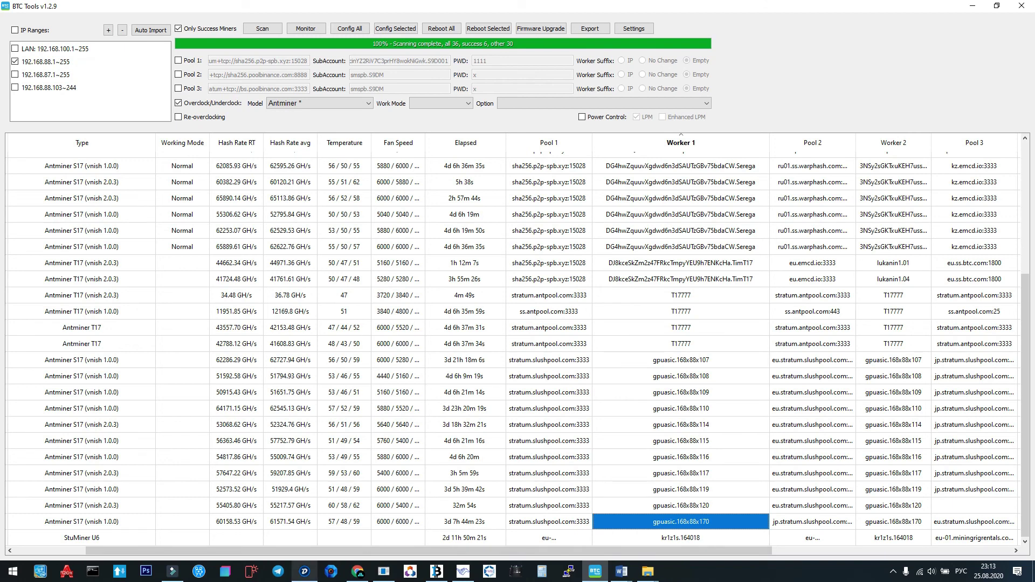
Return to VNISH and show System > Miner Configuration with the current pool URLs and workers.
{"action": "left_click", "coordinate": [360, 566]}
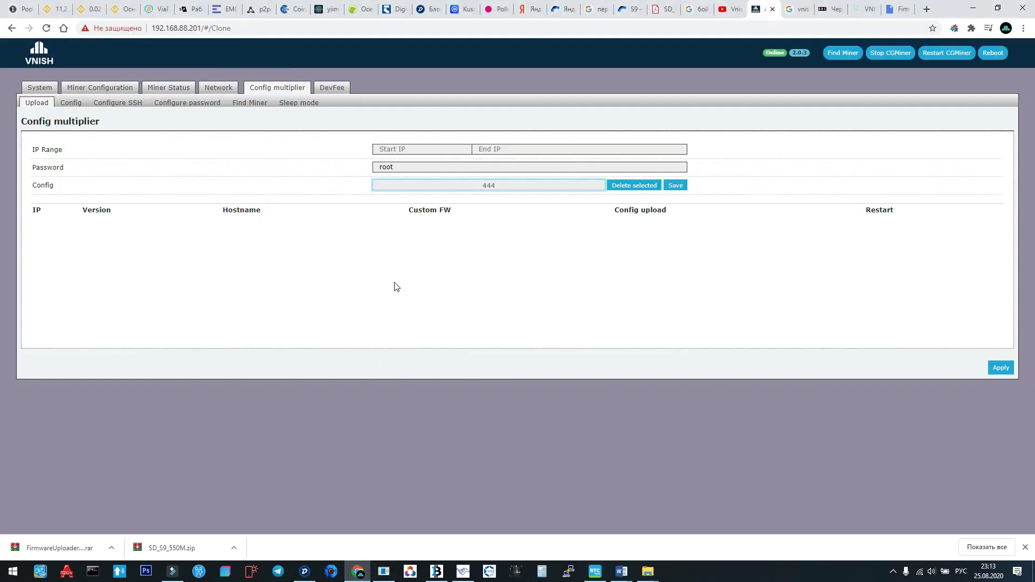
{"action": "left_click", "coordinate": [41, 87]}
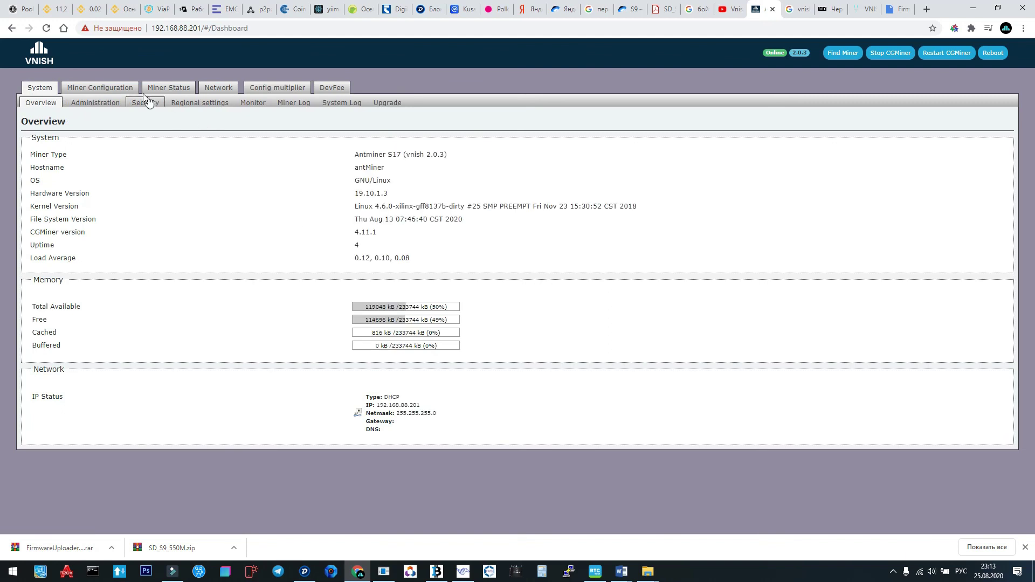
{"action": "left_click", "coordinate": [128, 88]}
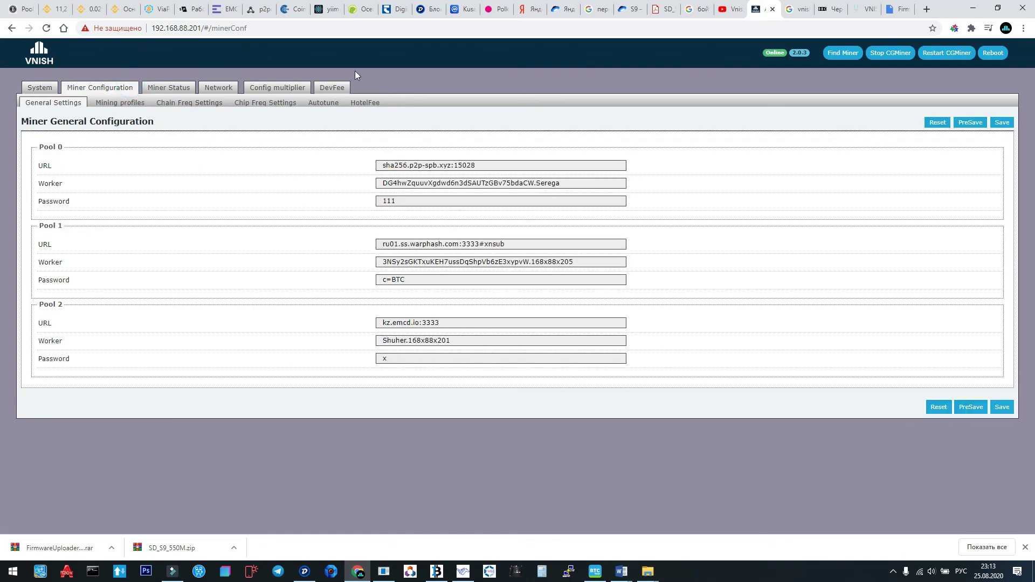